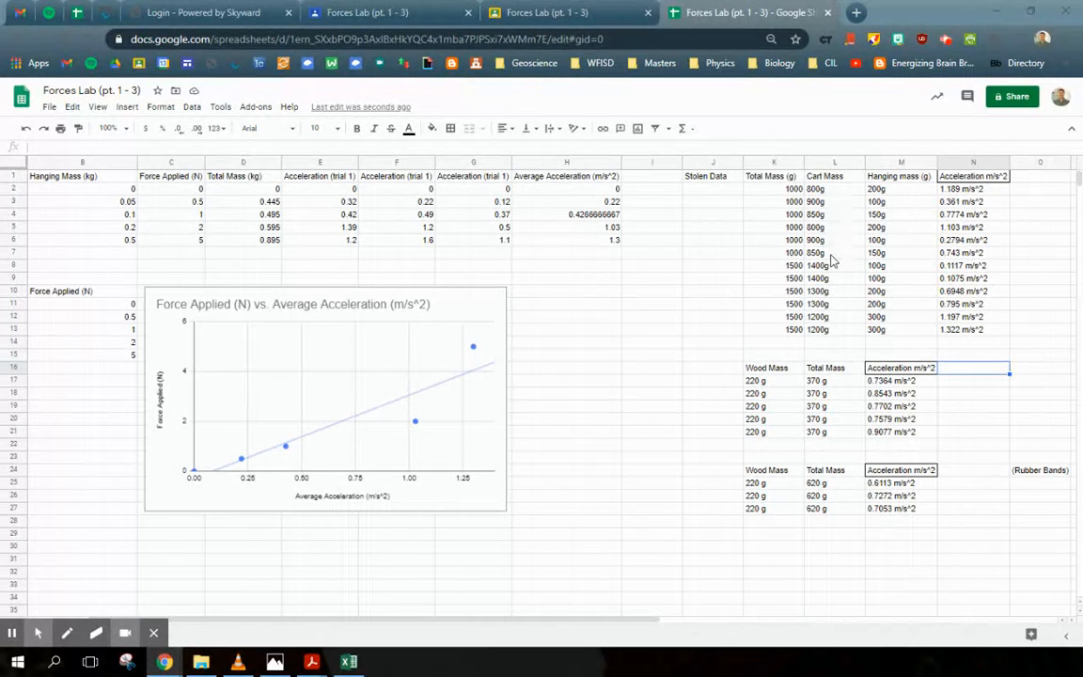
Step: Re-enter the first five cart masses as plain numbers 800, 900, 850, 800 and 900
left_click(713, 178)
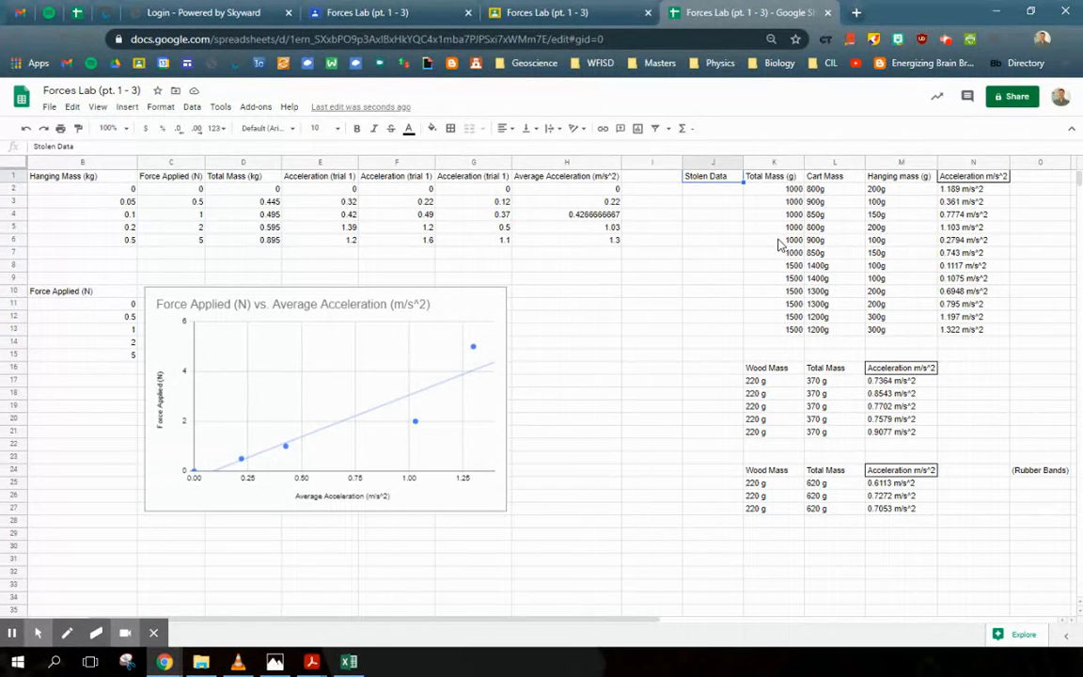
left_click(816, 190)
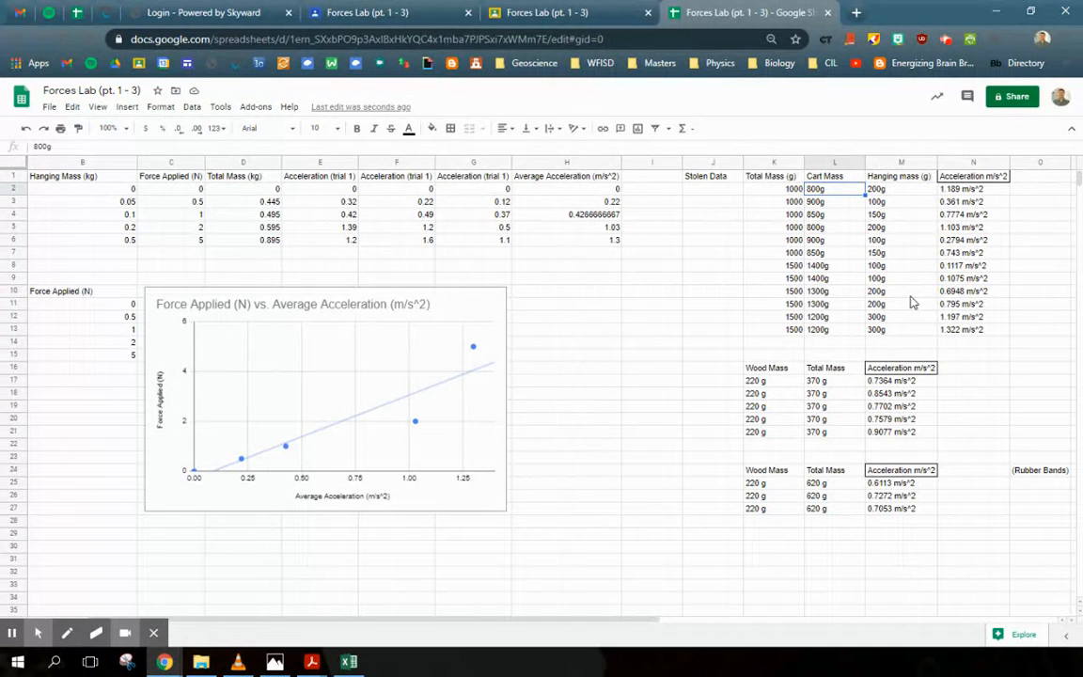
type("800")
key("Return")
type("900")
key("Return")
type("850")
key("Return")
type("800")
key("Return")
type("900")
key("Return")
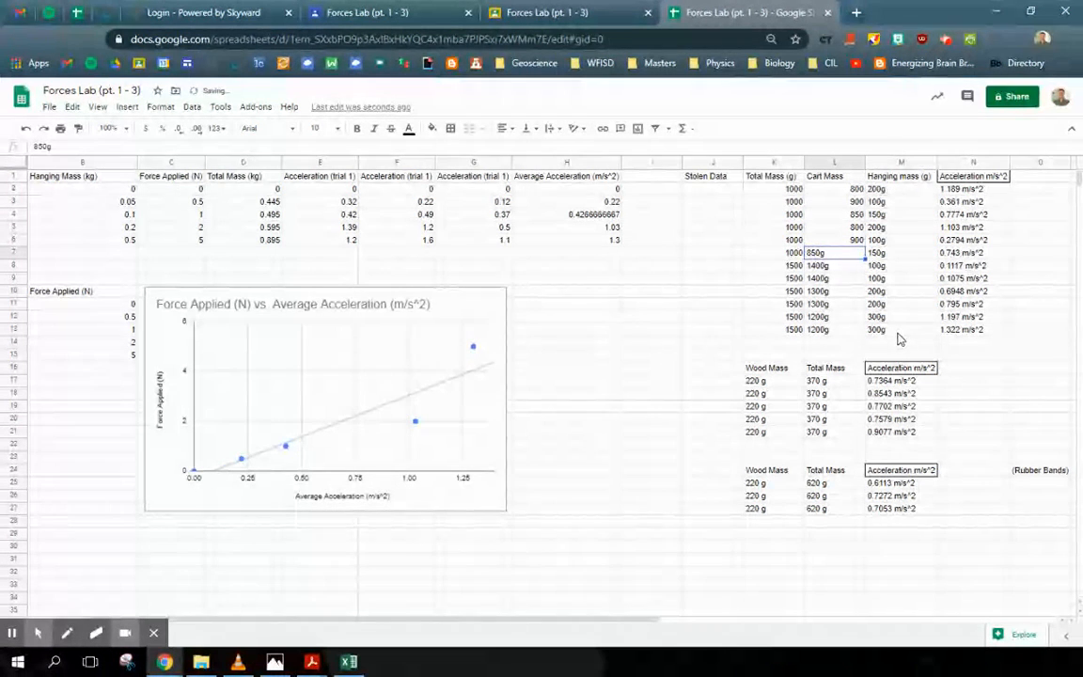
Step: Set the wood table's first total mass to 370 and fill it down through the fifth row
left_click(826, 382)
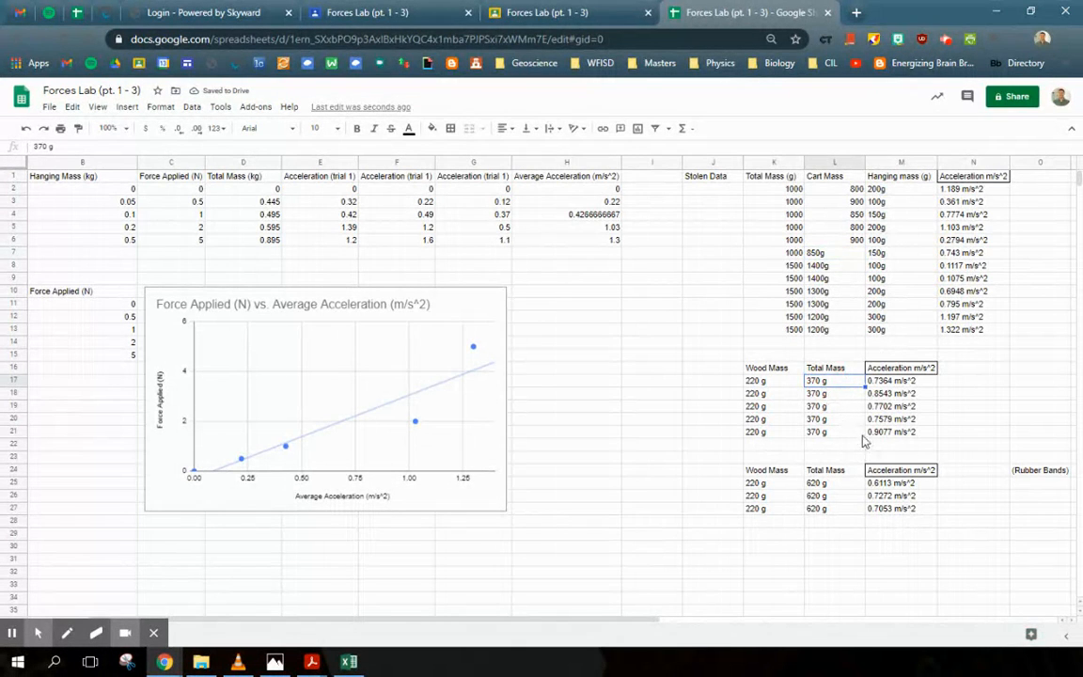
type("370")
key("Return")
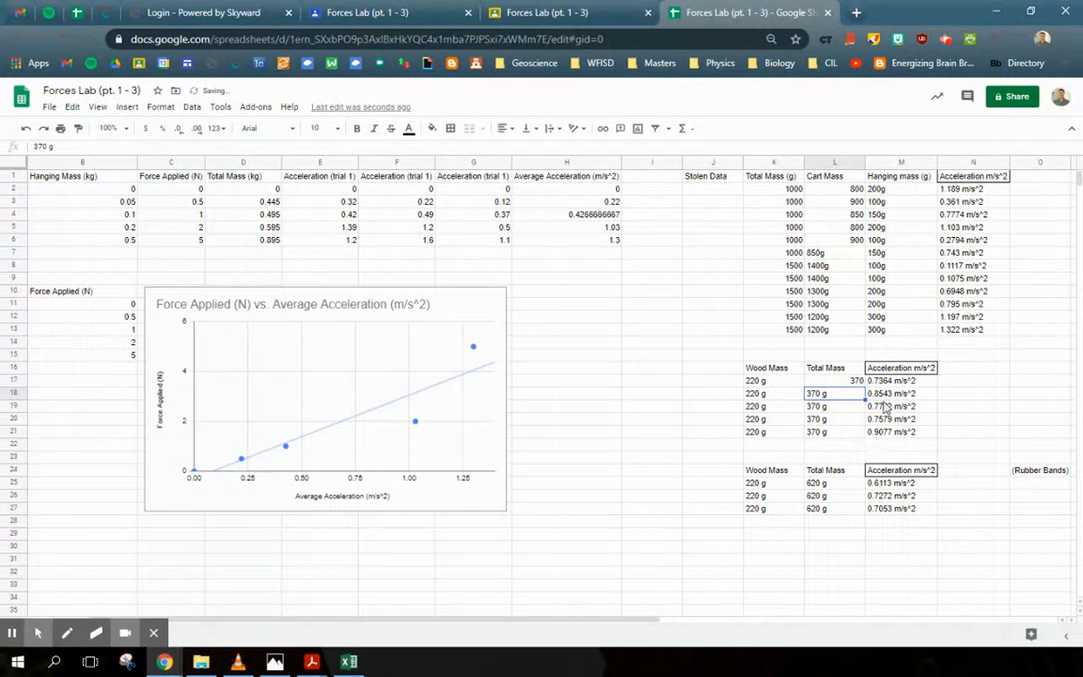
left_click(857, 382)
left_click_drag(863, 382, 863, 435)
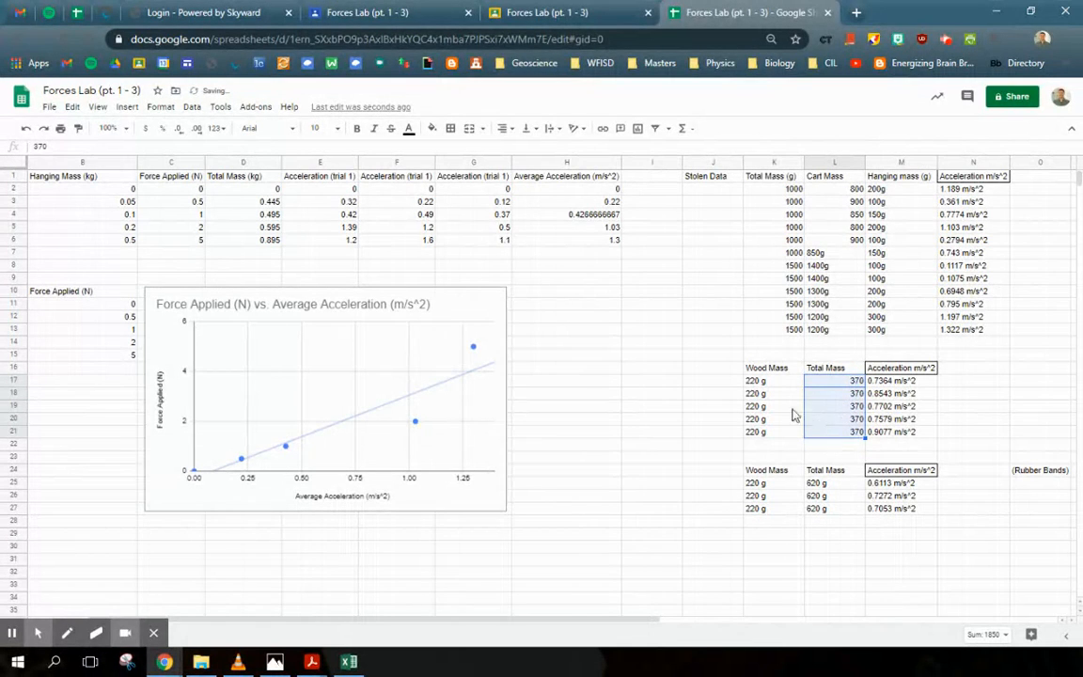
Step: Set the wood table's first wood mass to 220 and fill it down through the fifth row
left_click(769, 385)
type("220")
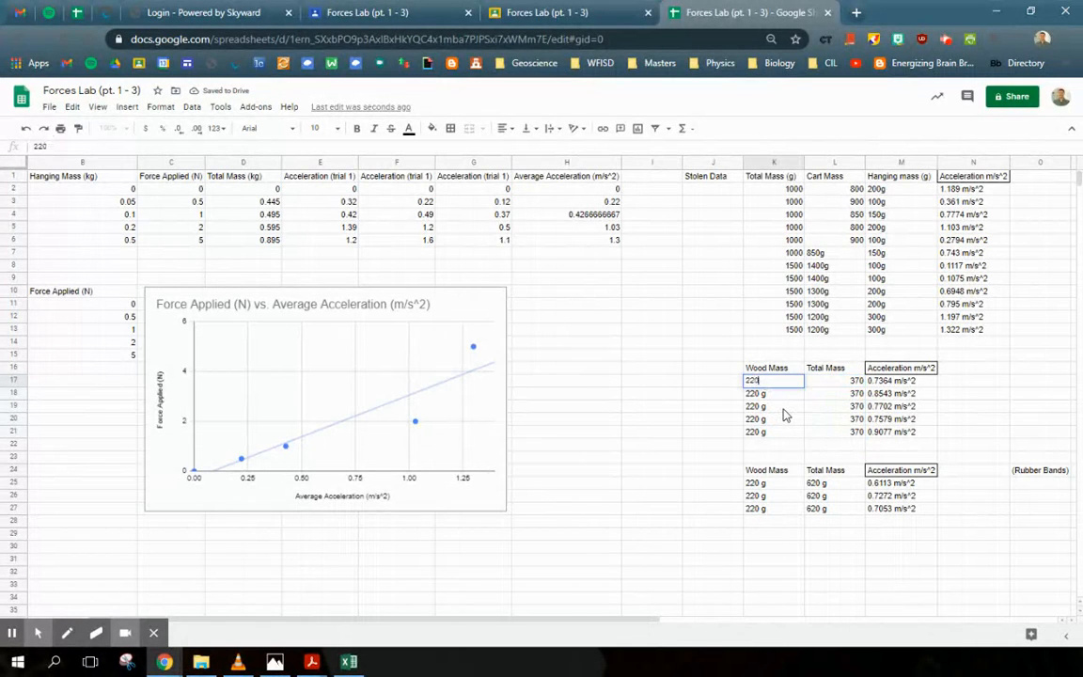
key("Return")
left_click(792, 382)
left_click_drag(802, 387, 798, 435)
left_click(837, 421)
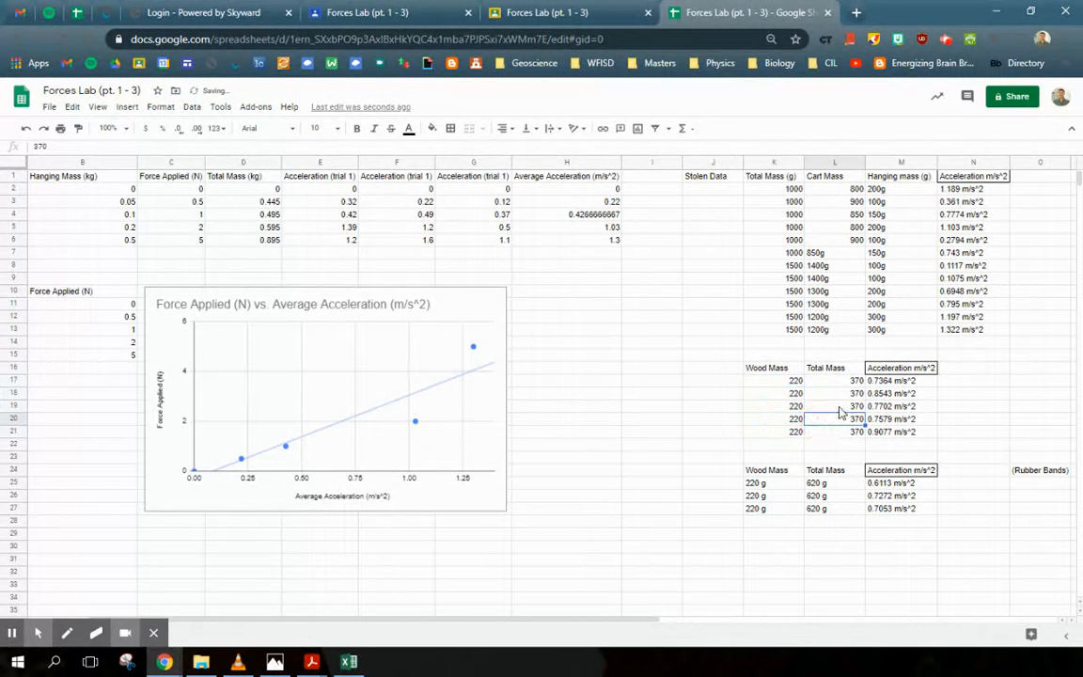
Step: Enter 620 as the total mass in all three rubber band rows
left_click(828, 482)
type("620")
key("Return")
type("620")
key("Return")
type("620")
key("Return")
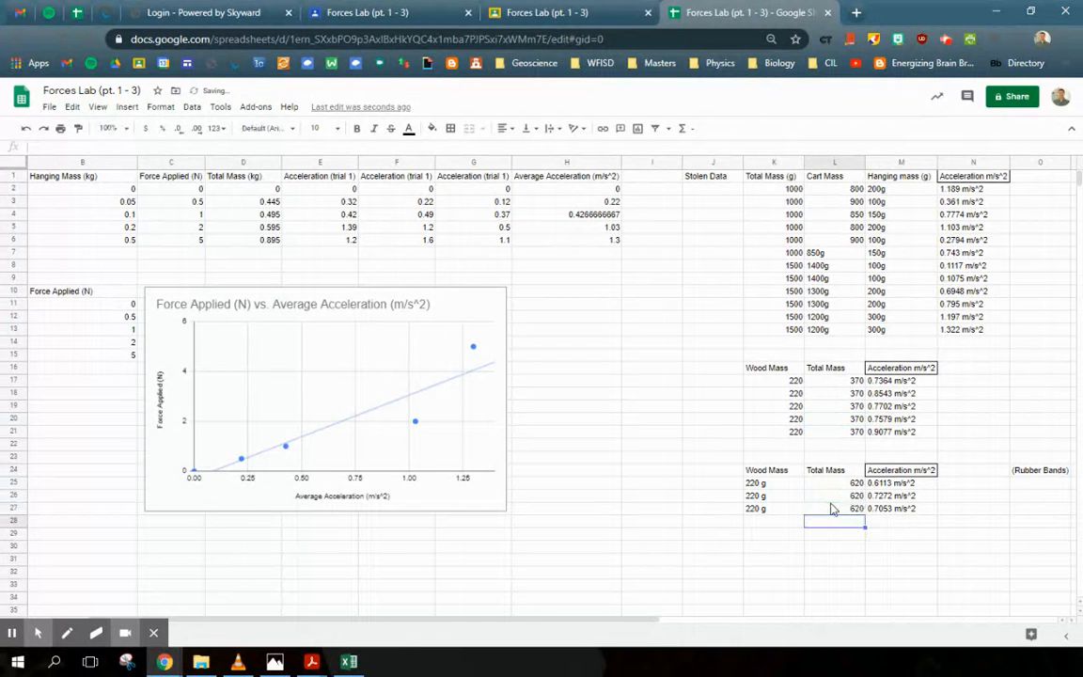
Step: Enter 220 as the wood mass in all three rubber band rows
left_click(764, 483)
type("220")
key("Return")
type("220")
key("Return")
type("220")
key("Return")
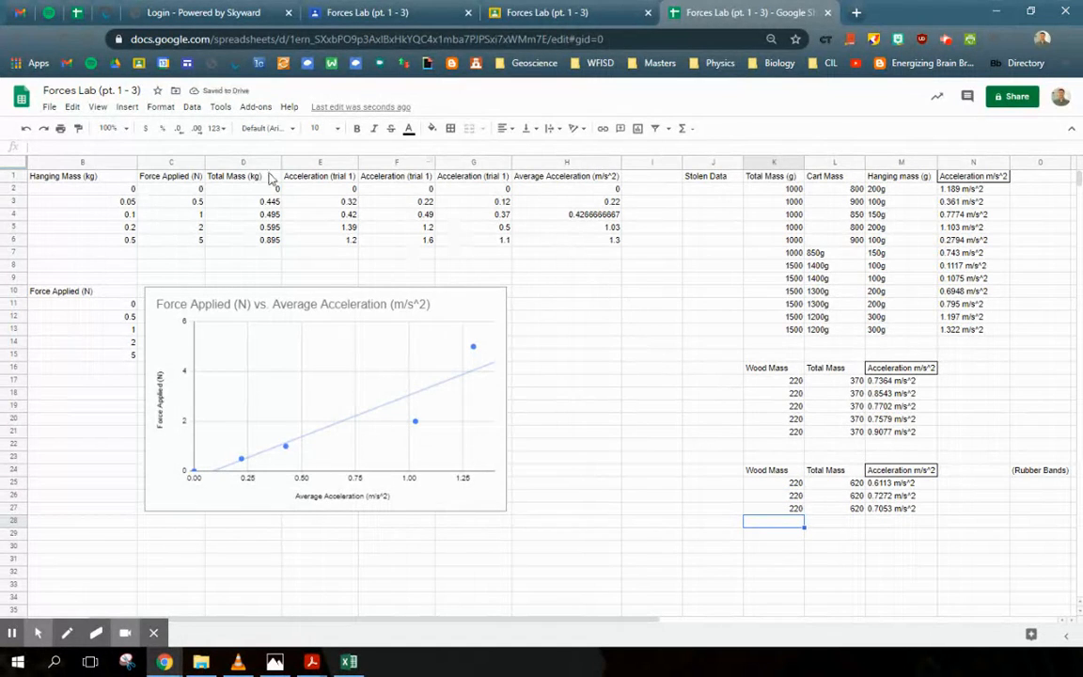
Step: Enter the formula =B3*10 for Force Applied in C3 and fill it down through C6
left_click(592, 240)
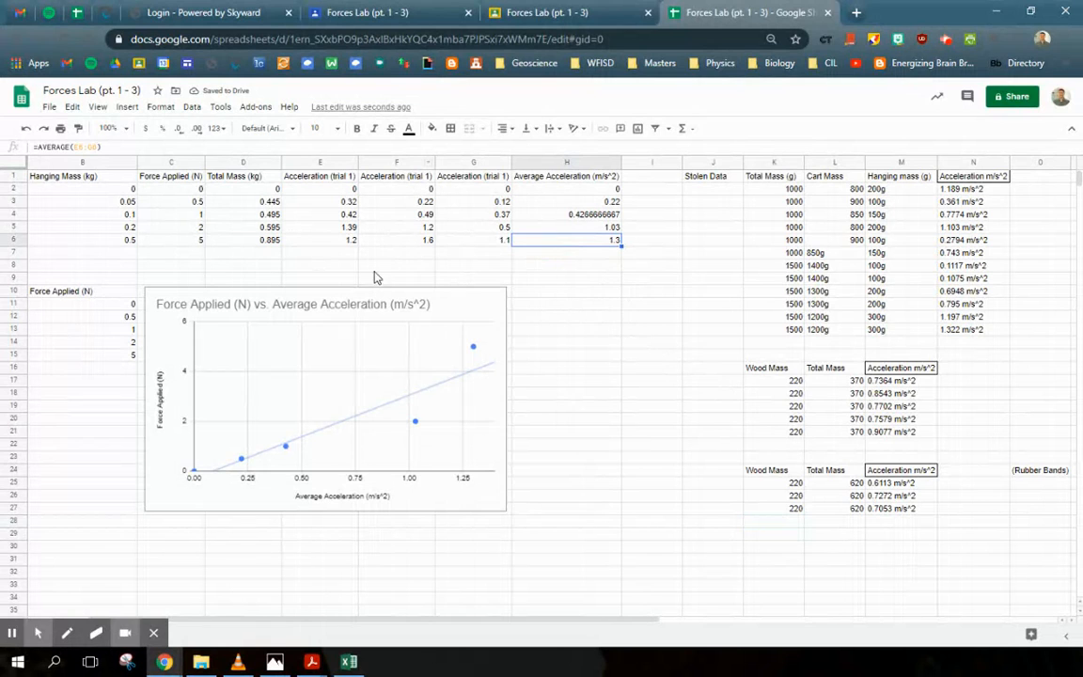
left_click(357, 303)
left_click(241, 267)
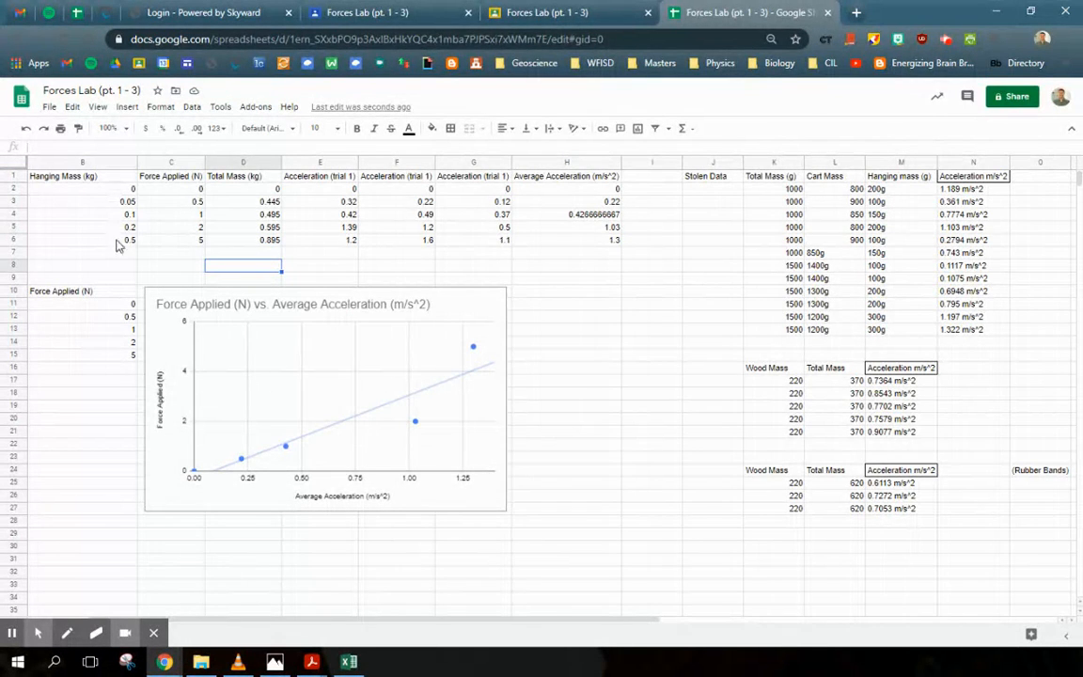
left_click(184, 190)
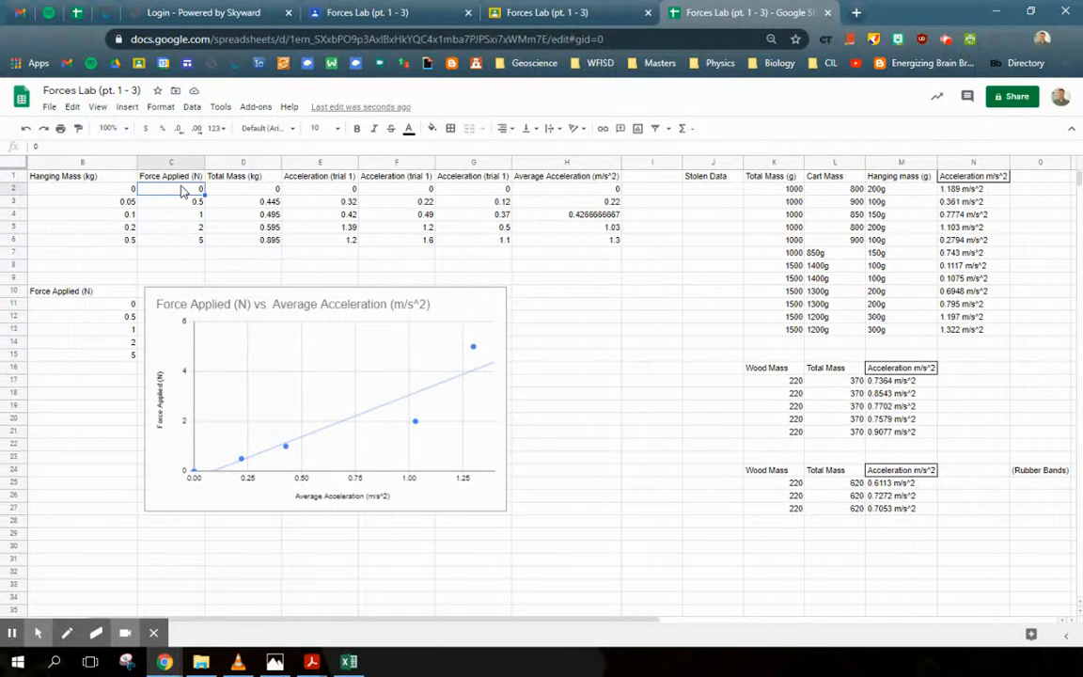
left_click(182, 214)
left_click(175, 203)
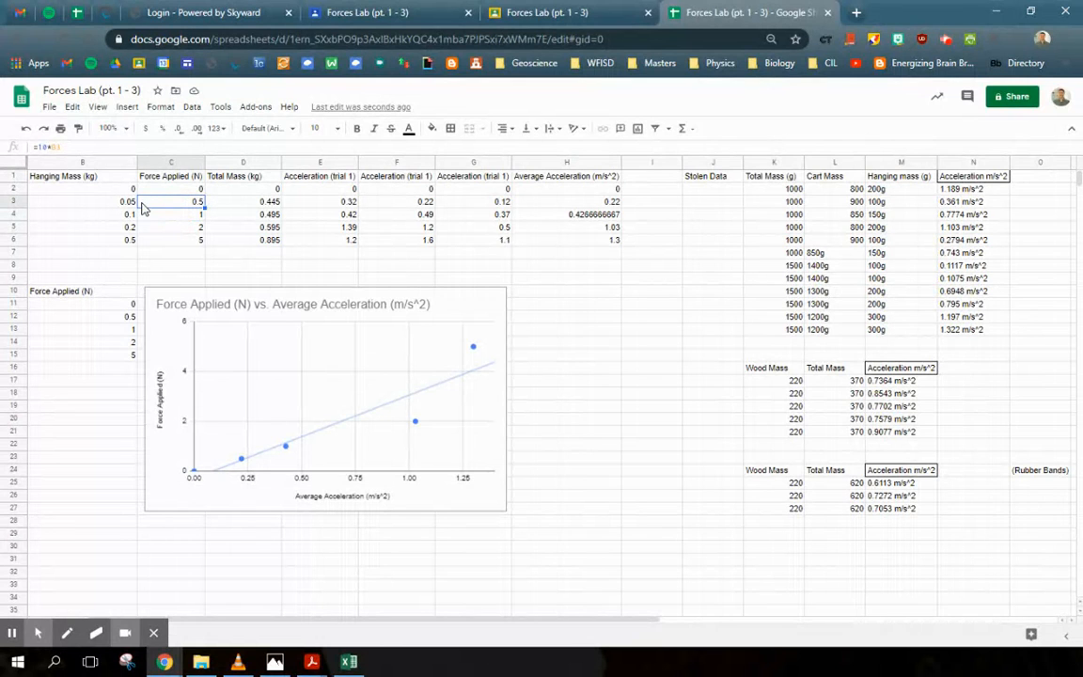
type("=")
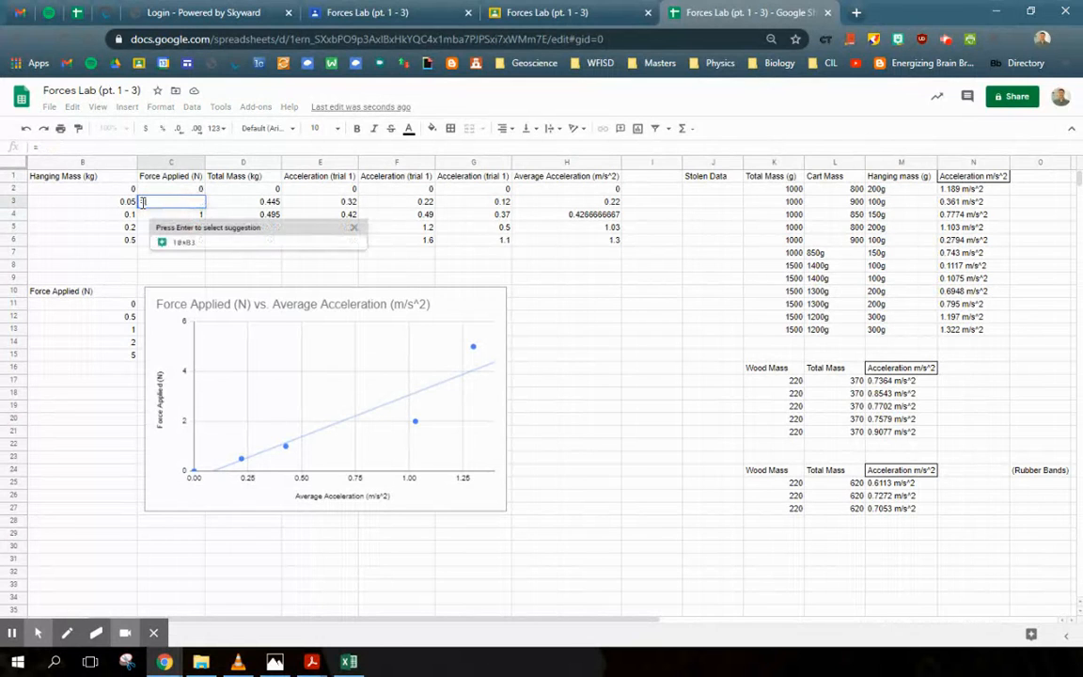
left_click(123, 203)
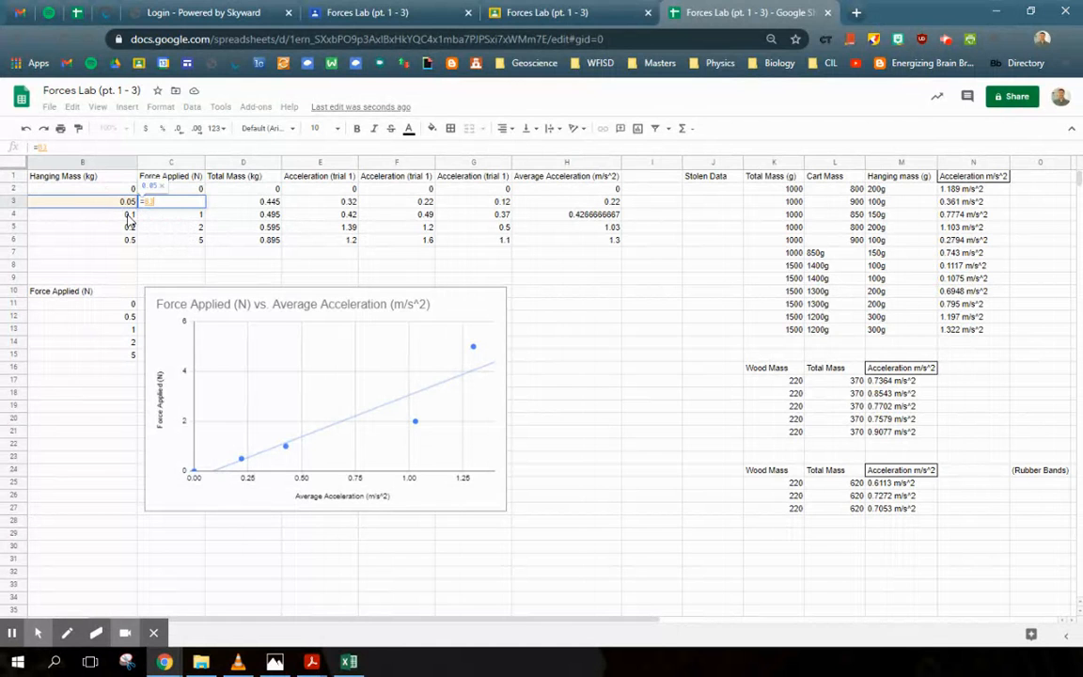
type("*10")
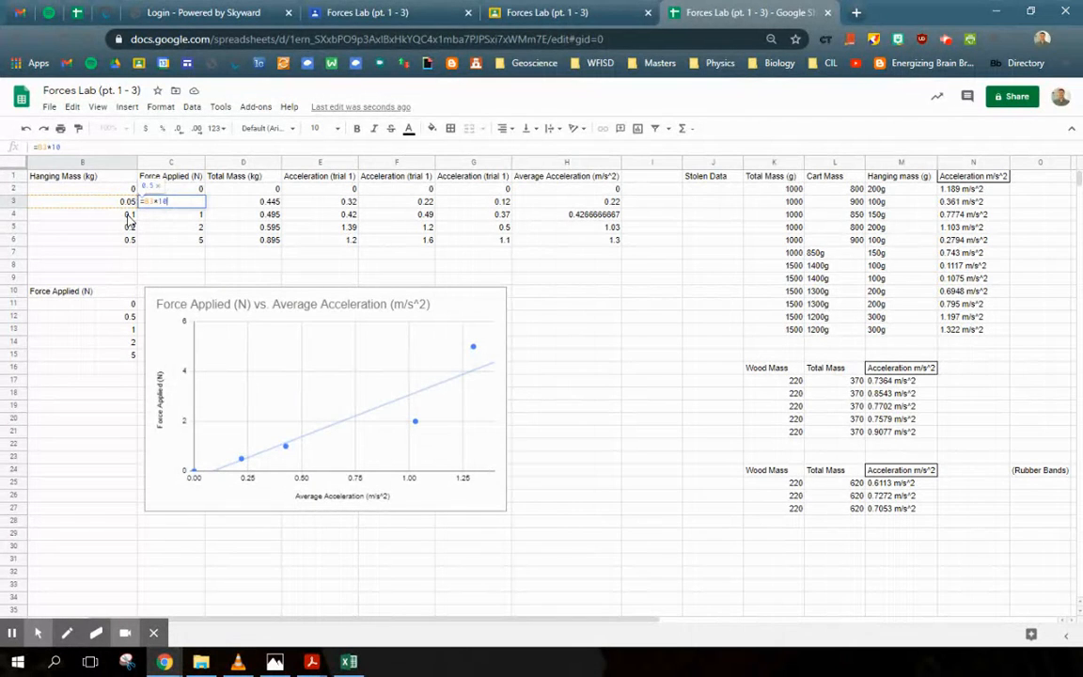
key("Return")
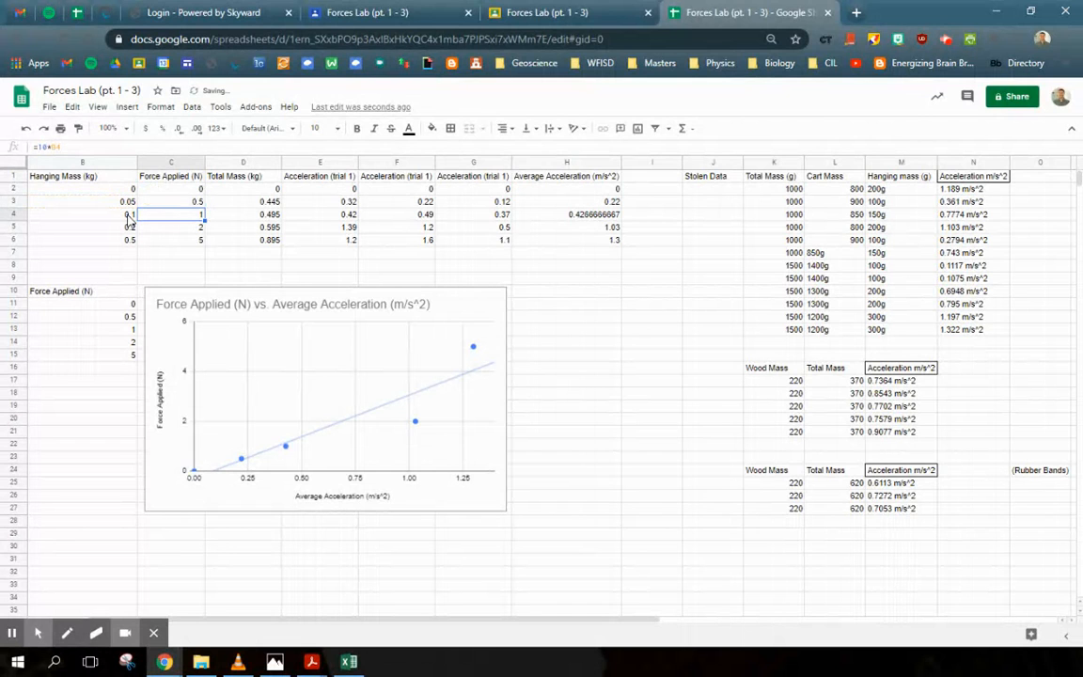
left_click(171, 203)
left_click_drag(203, 207, 205, 239)
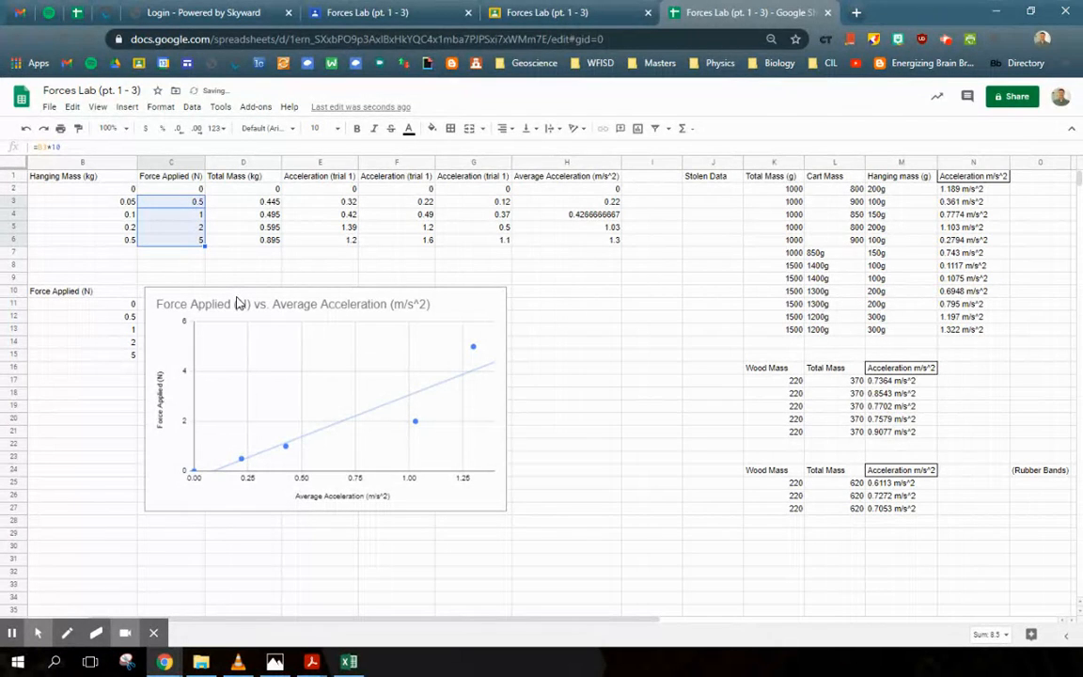
Step: Fill the Total Mass formula from D3 down through D6
left_click(200, 215)
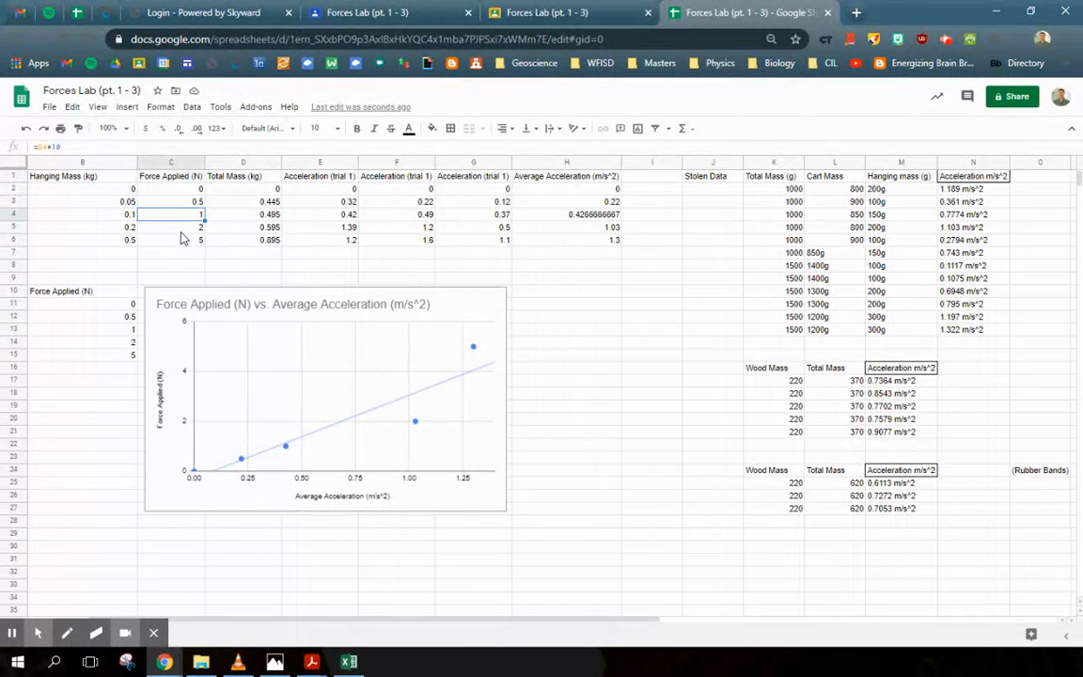
left_click(268, 202)
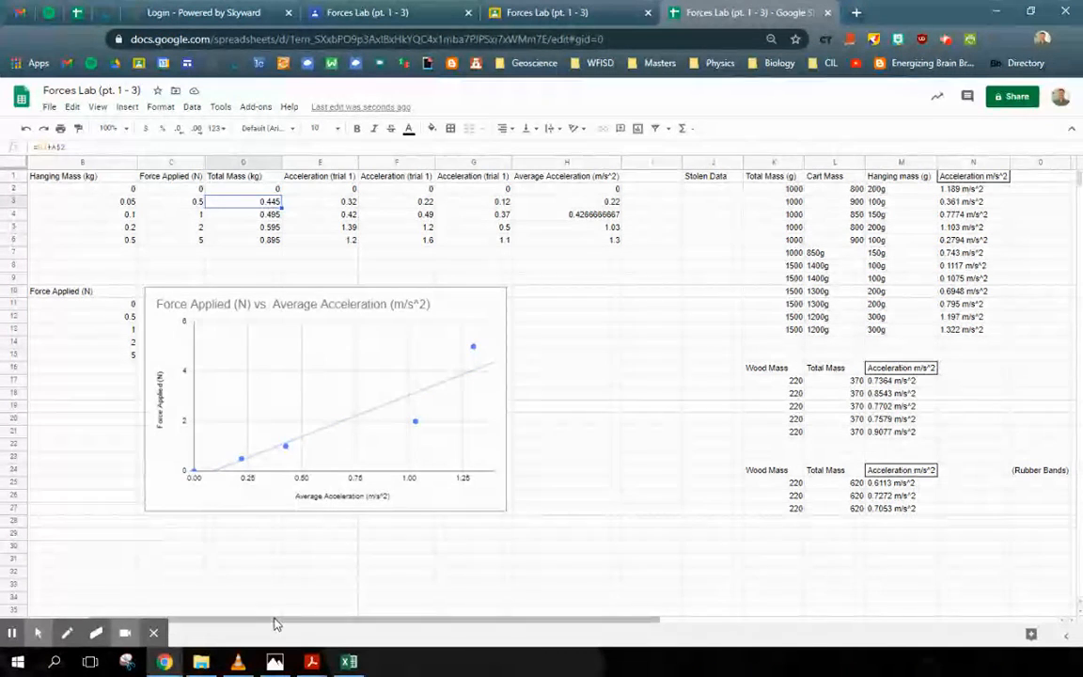
left_click_drag(273, 619, 239, 619)
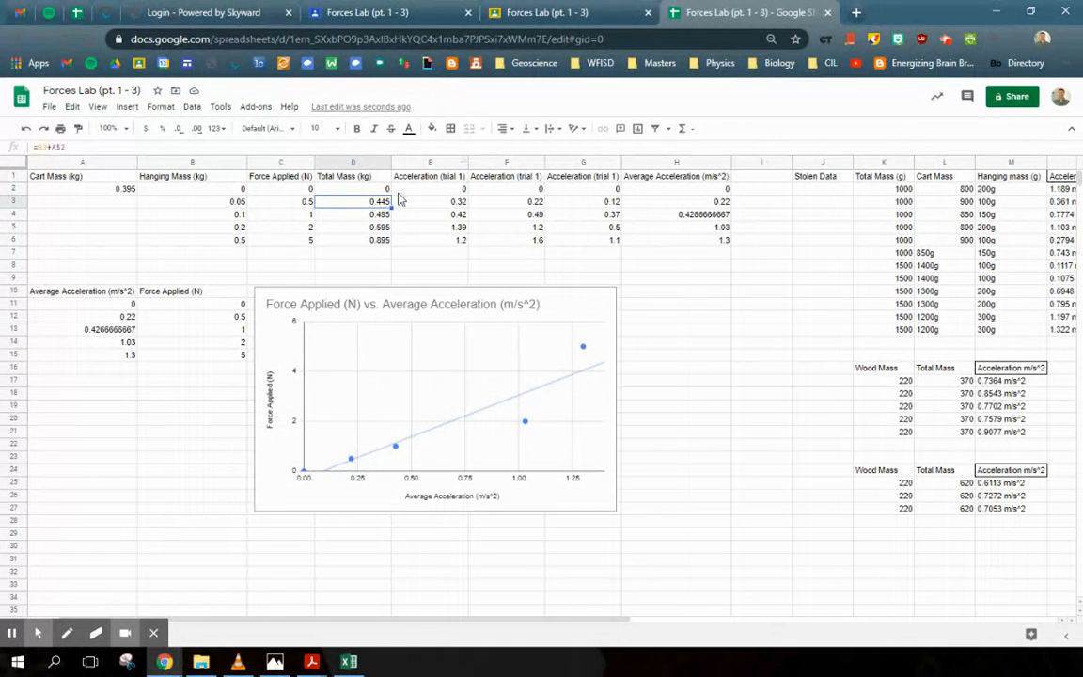
left_click_drag(393, 208, 391, 239)
left_click(380, 219)
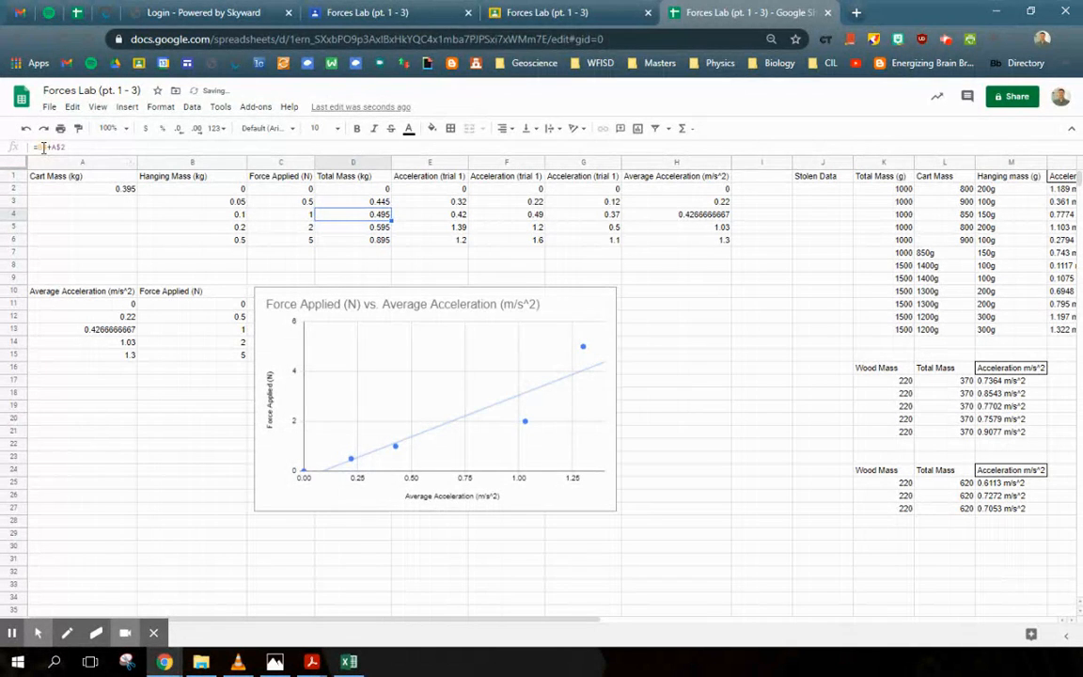
left_click(347, 229)
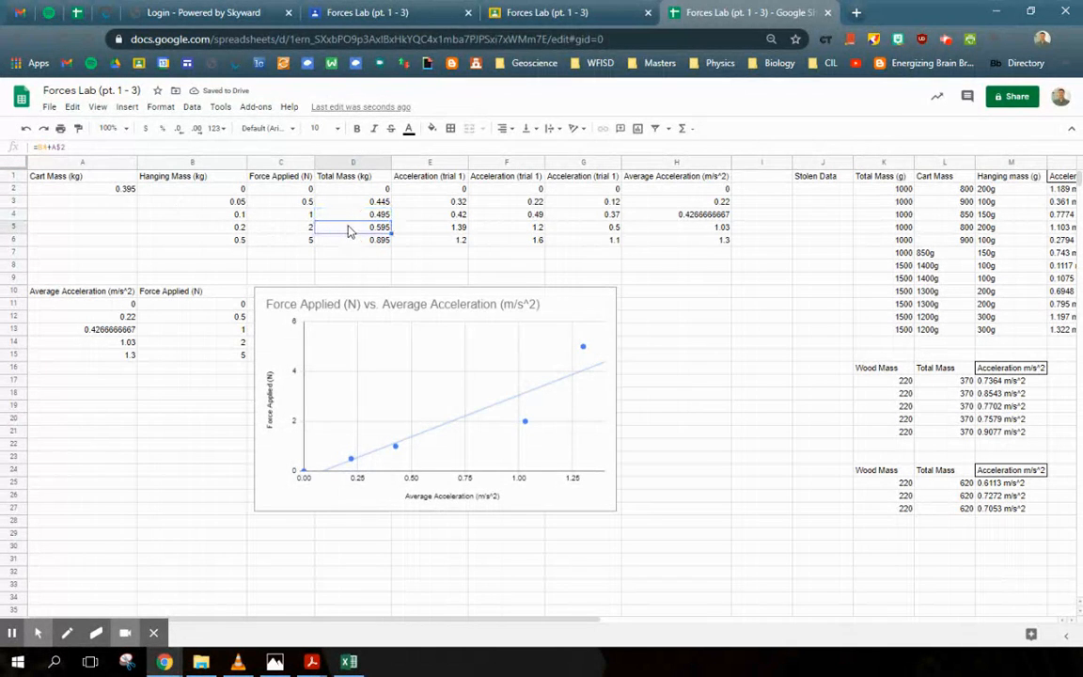
left_click(353, 240)
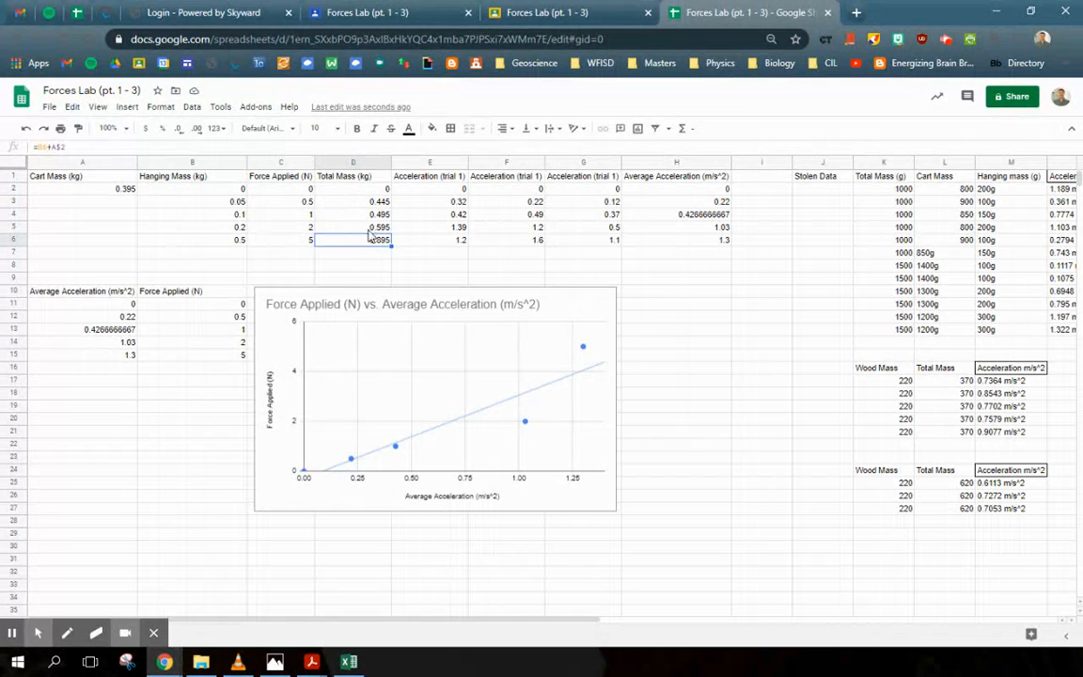
Step: Insert an AVERAGE formula in H2 that averages the three trial accelerations E2:G2
left_click_drag(227, 193, 228, 240)
left_click(125, 191)
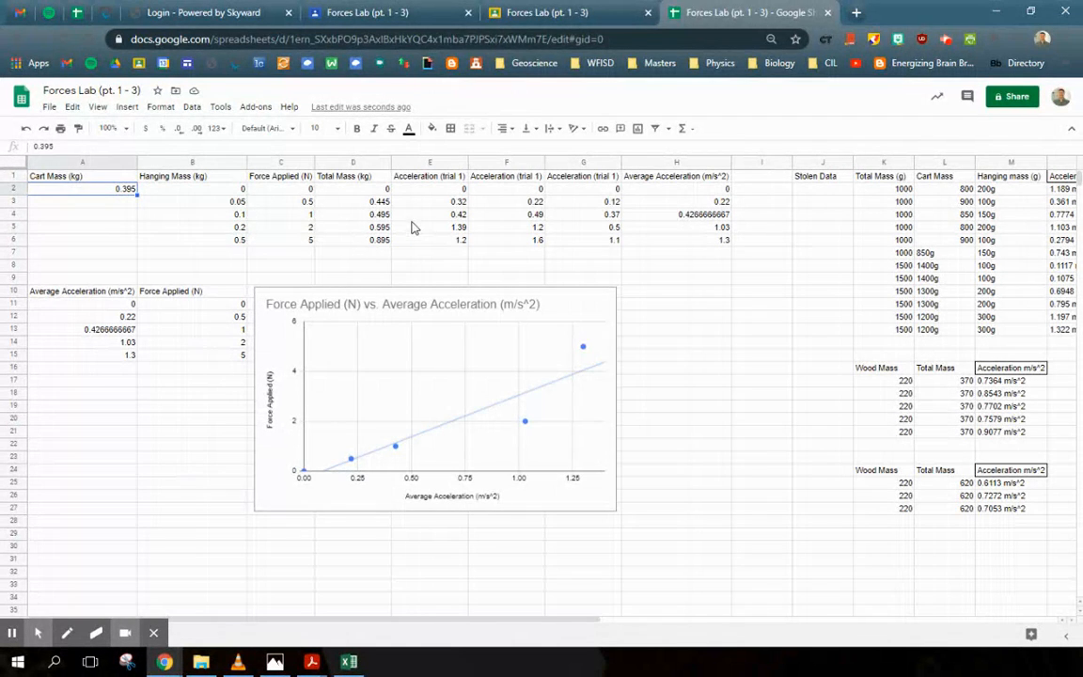
left_click_drag(409, 177, 592, 232)
left_click(498, 178)
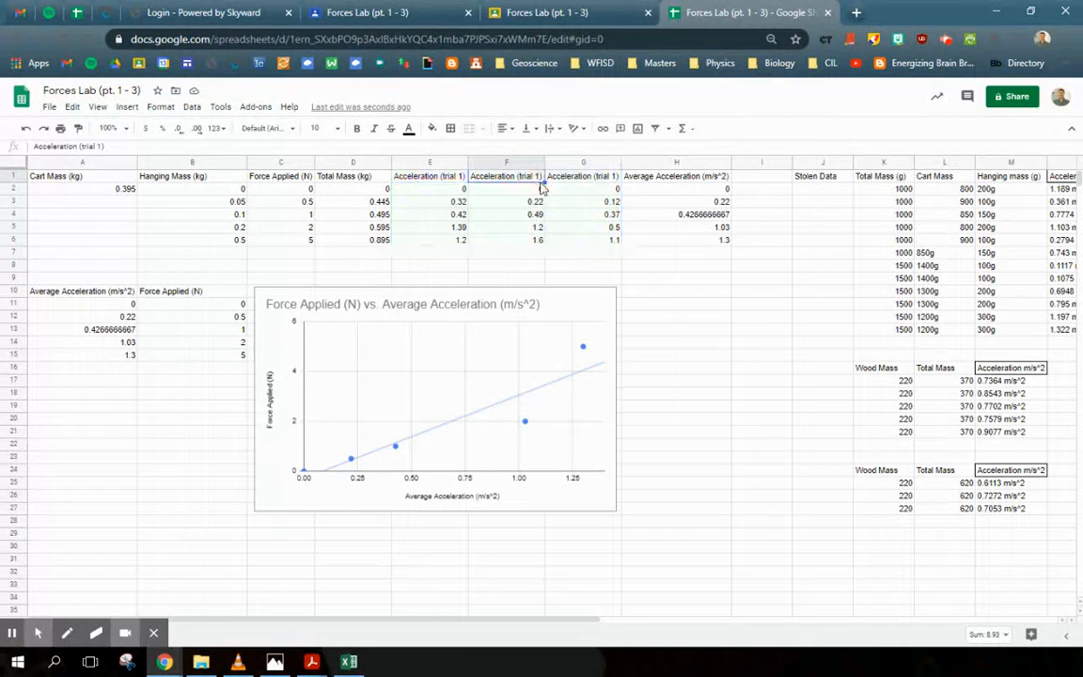
left_click(679, 190)
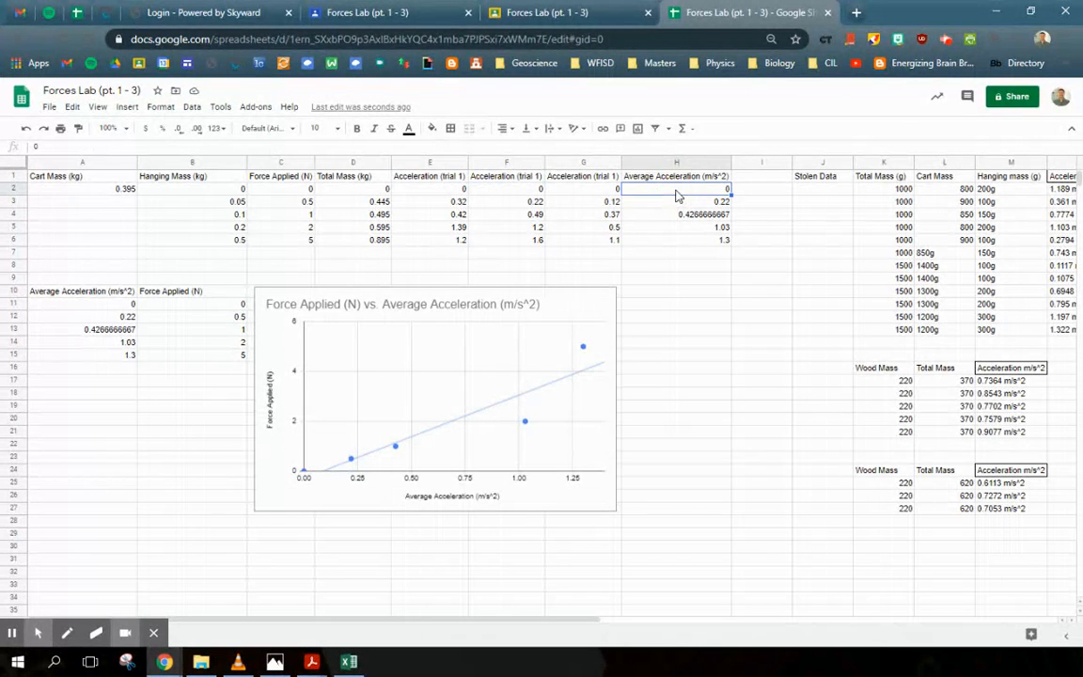
left_click(690, 131)
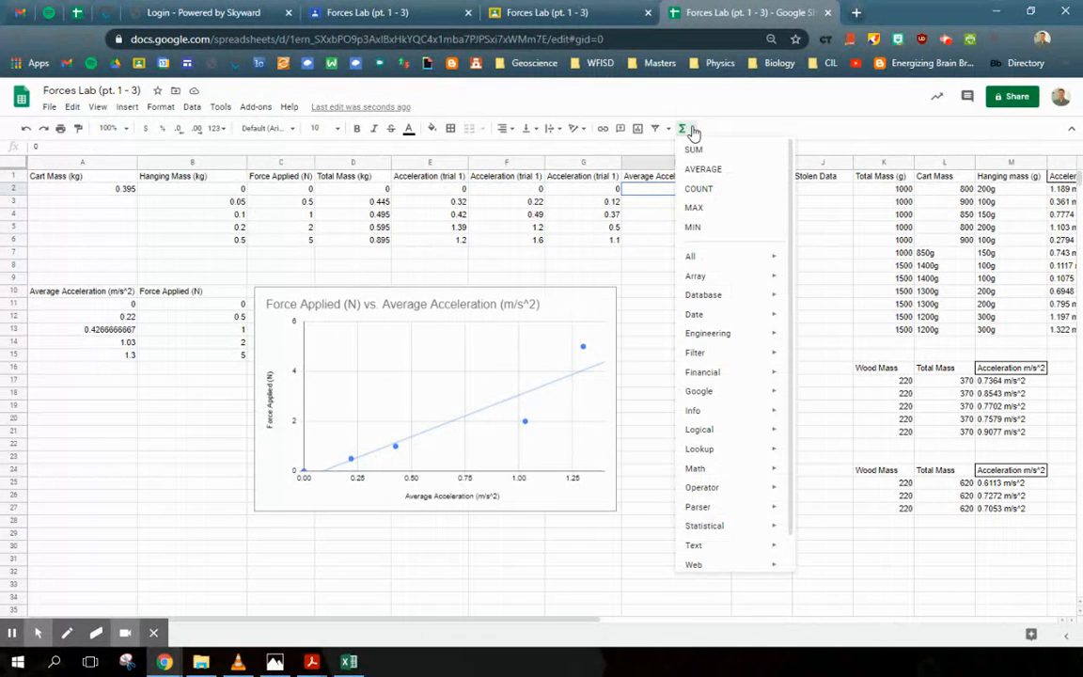
left_click(707, 175)
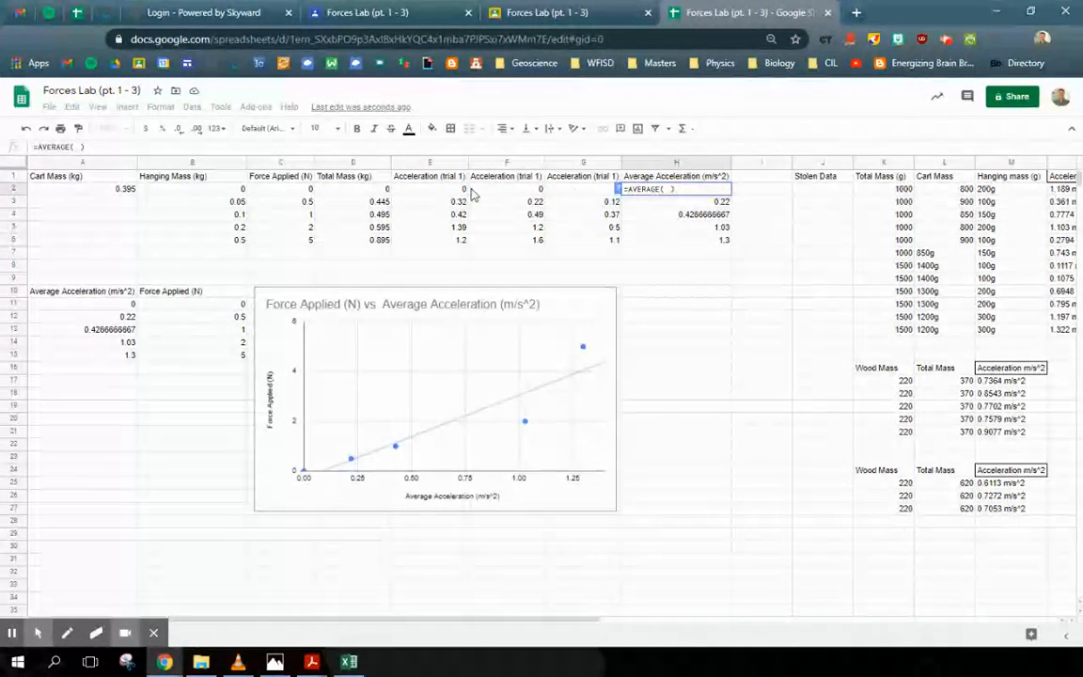
left_click_drag(456, 194, 583, 195)
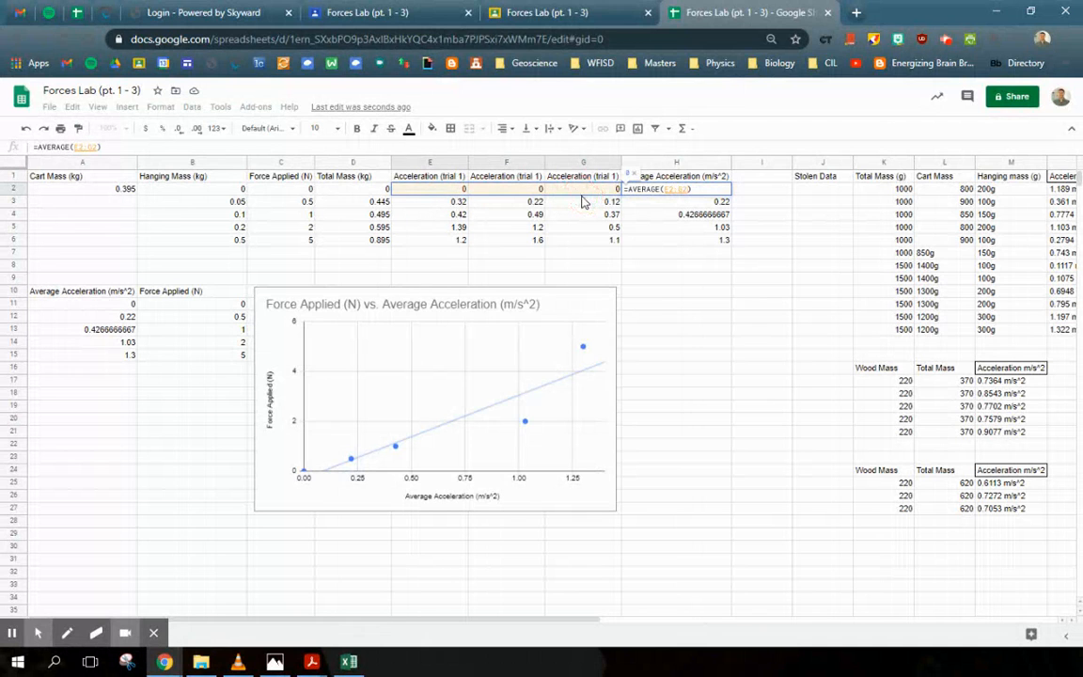
key("Return")
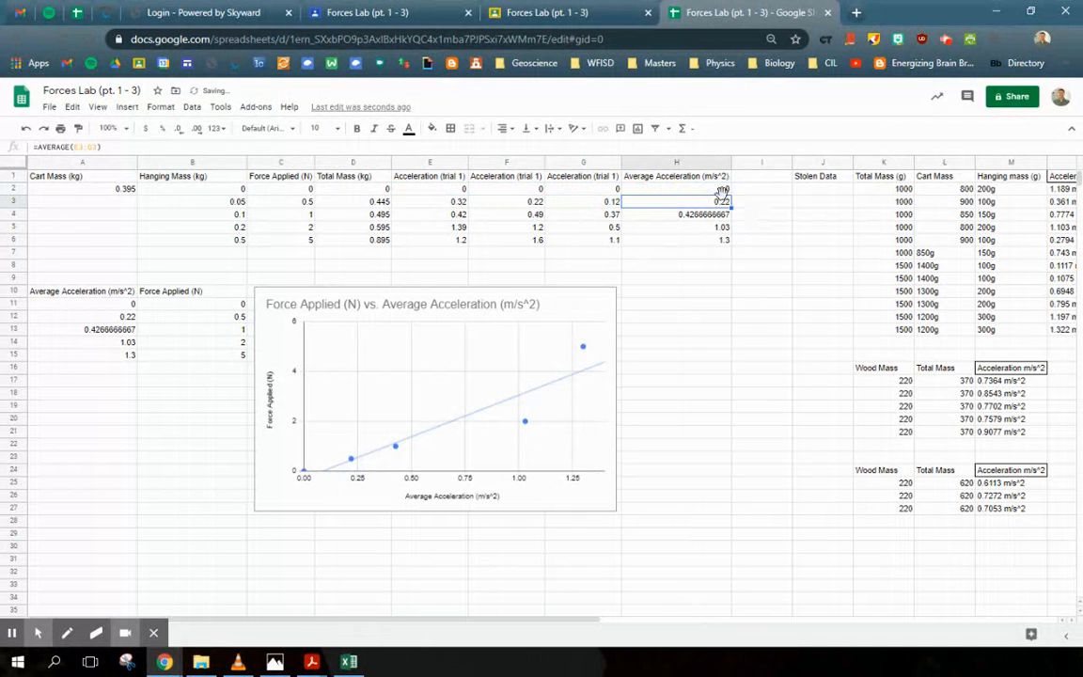
Step: Fill the Average Acceleration formula from H2 down through H6
left_click(729, 191)
left_click_drag(730, 194, 732, 240)
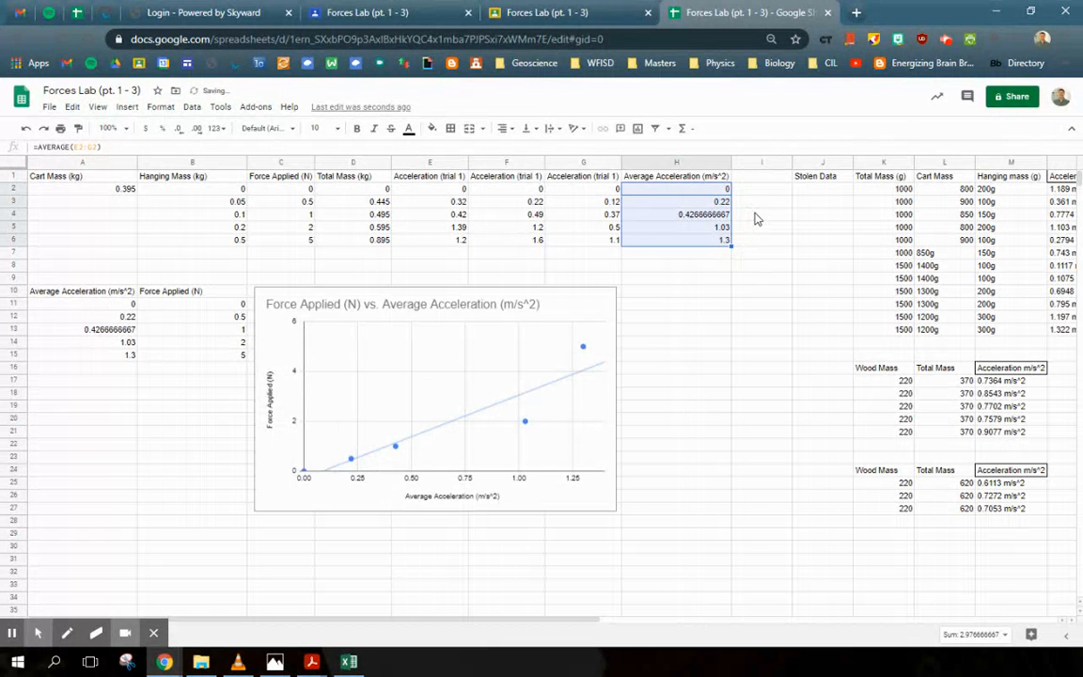
left_click(706, 214)
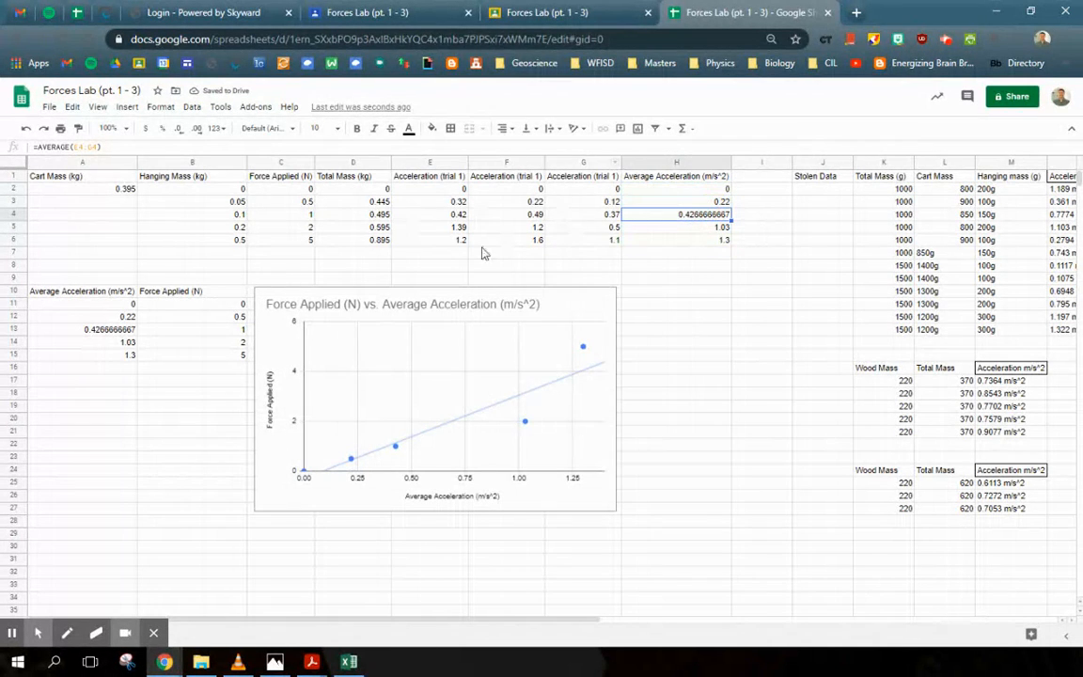
left_click(706, 191)
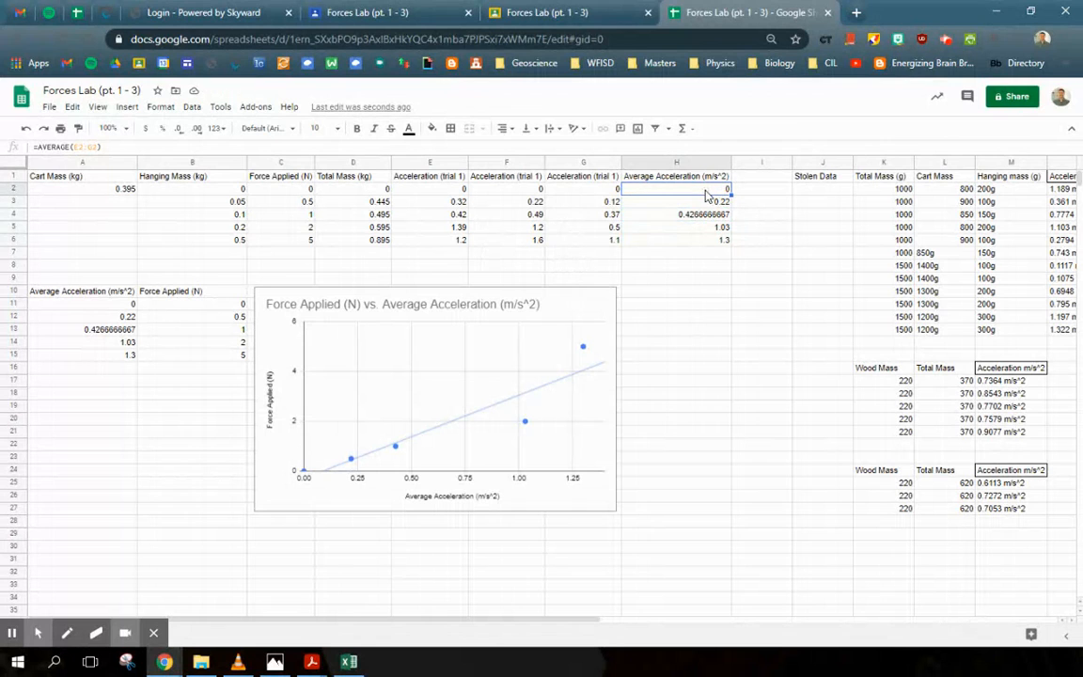
Step: Re-enter the formula =average(E2:G2) in H2 and fill it down through H6
type("=av")
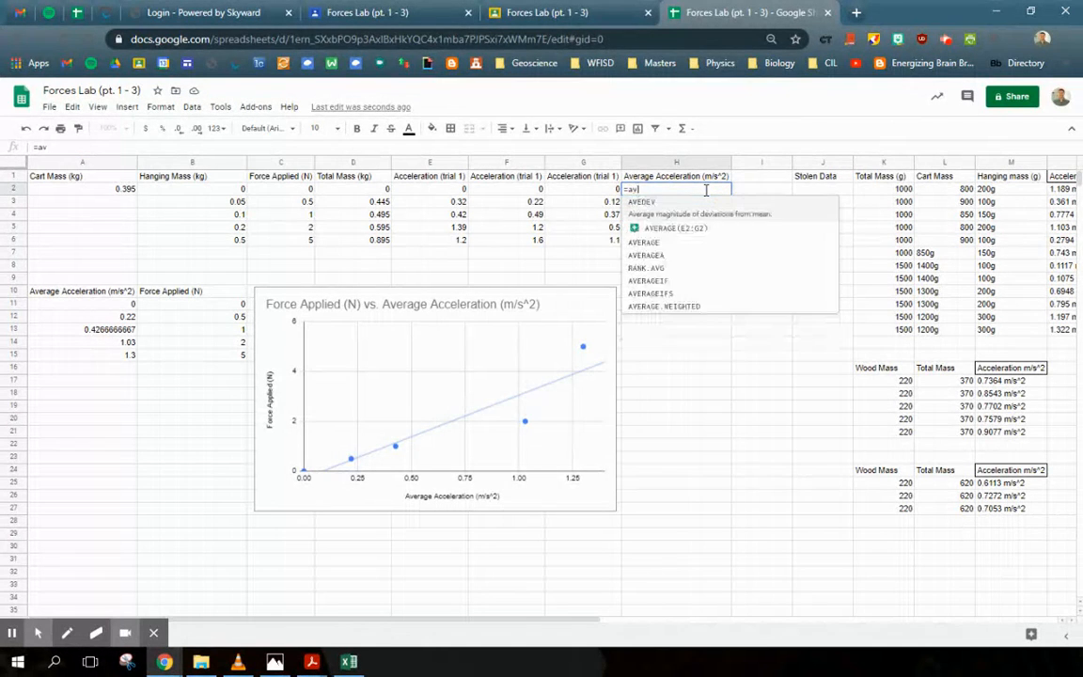
type("erage(")
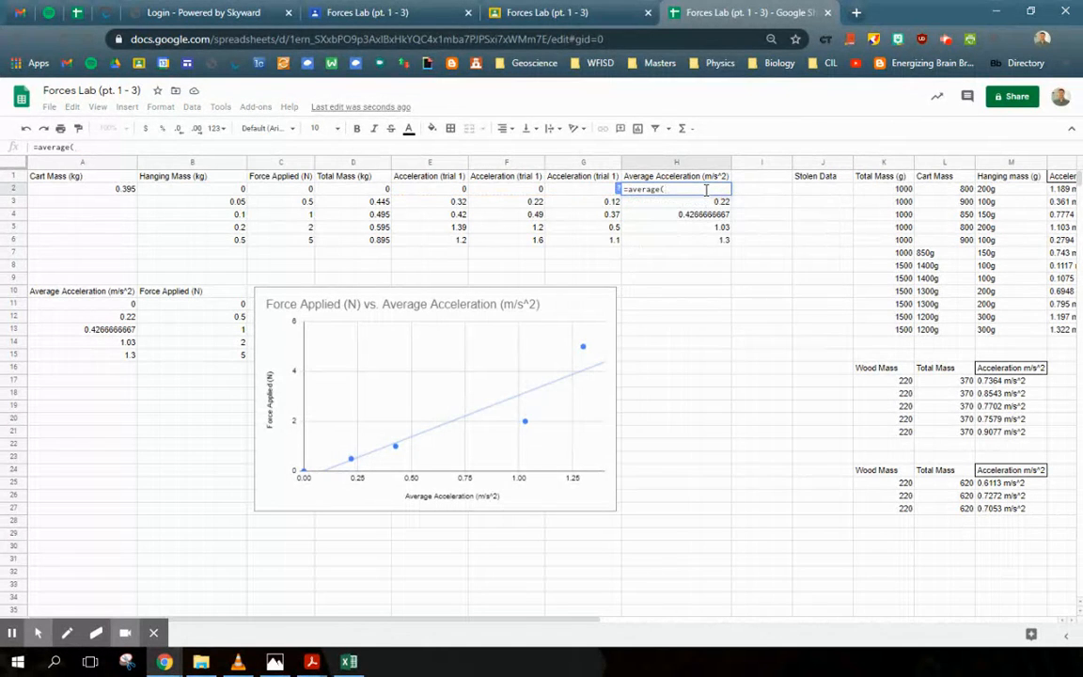
left_click_drag(463, 193, 588, 198)
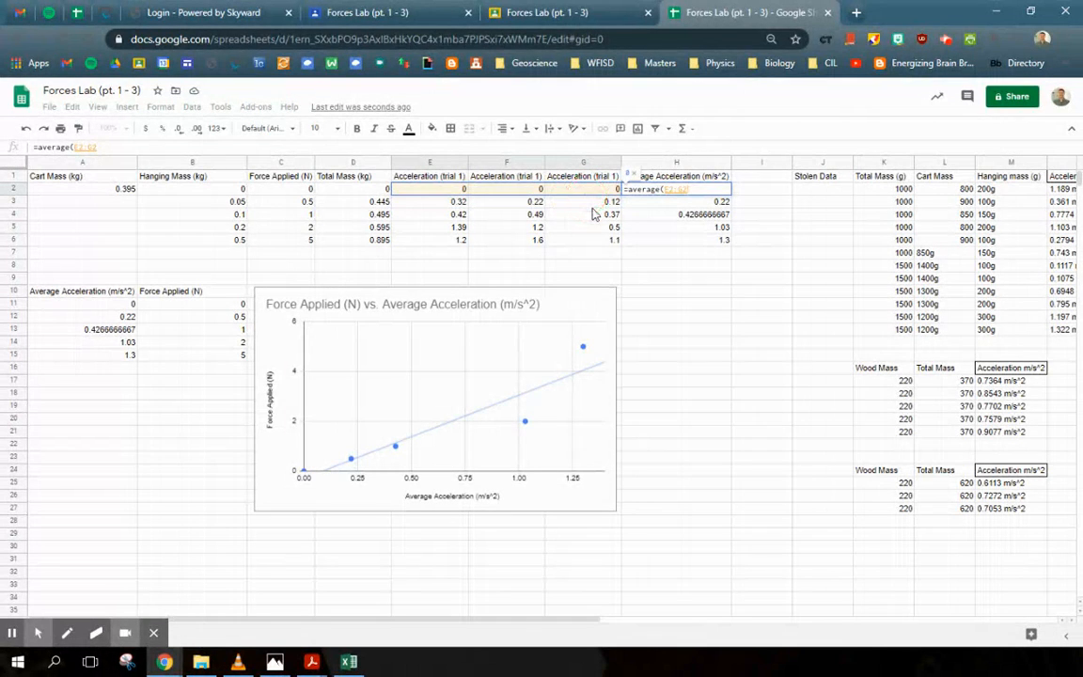
type(")")
key("Return")
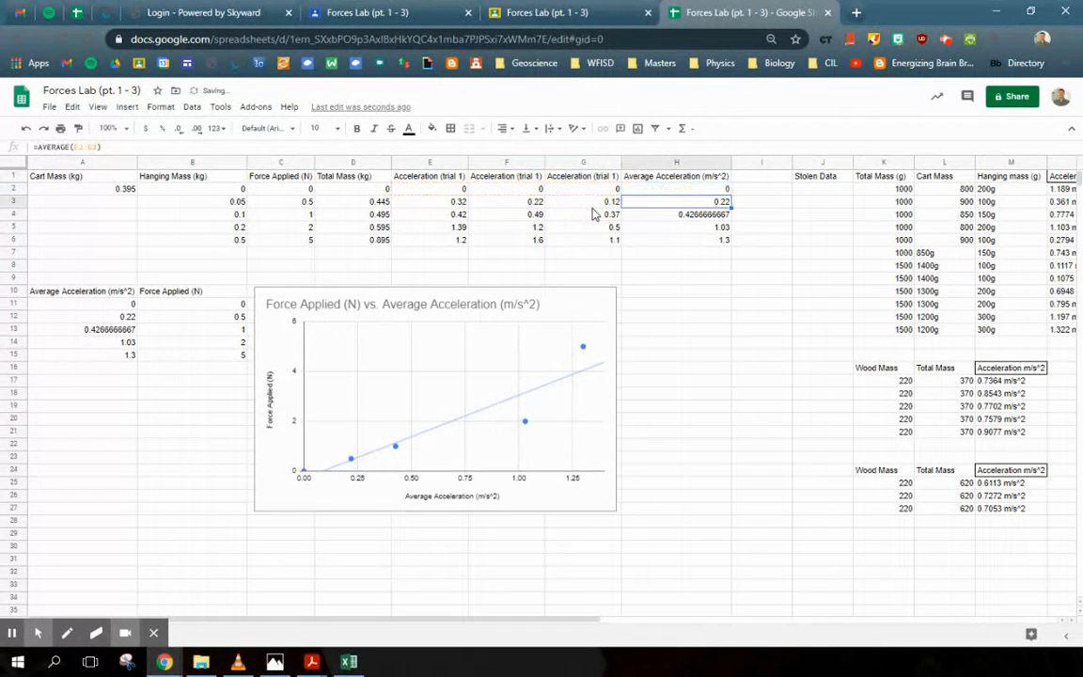
key("Up")
left_click_drag(732, 193, 758, 241)
left_click(789, 223)
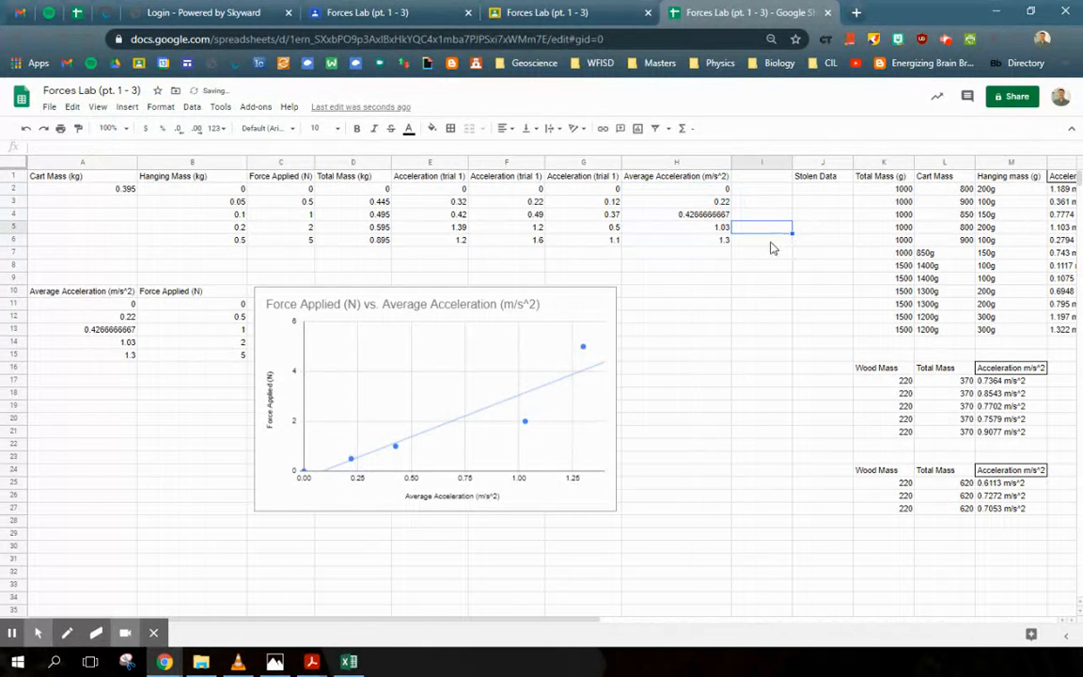
Step: Move the Force Applied vs. Average Acceleration chart to the right, away from the data table
left_click_drag(571, 308, 644, 310)
left_click(290, 226)
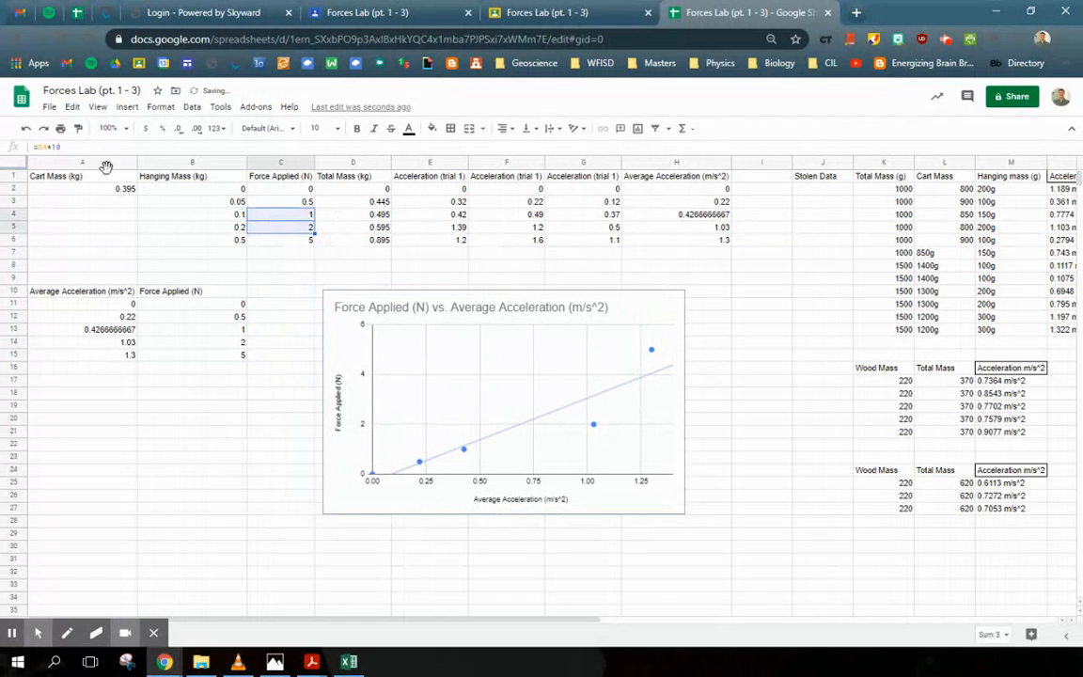
left_click_drag(94, 177, 677, 242)
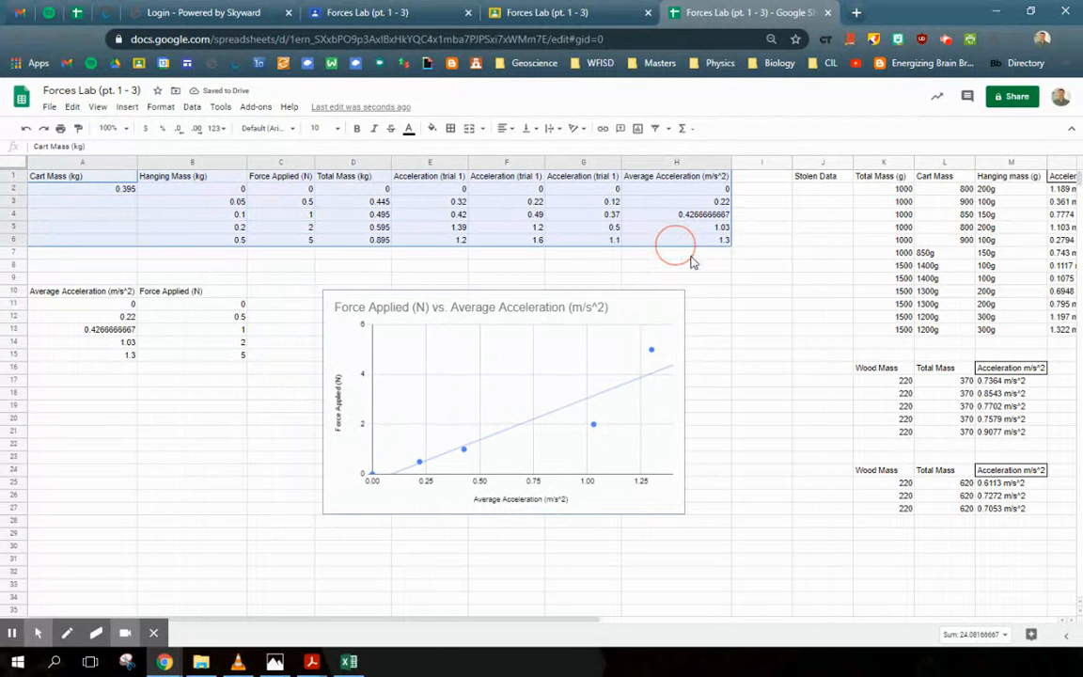
left_click(676, 278)
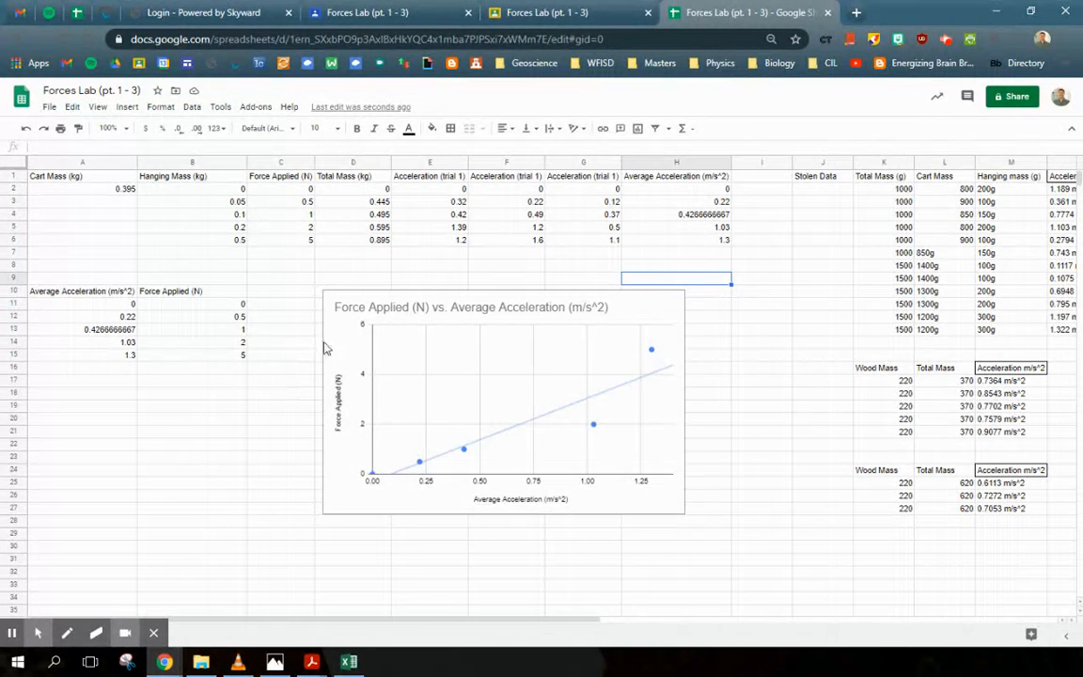
left_click_drag(287, 188, 294, 251)
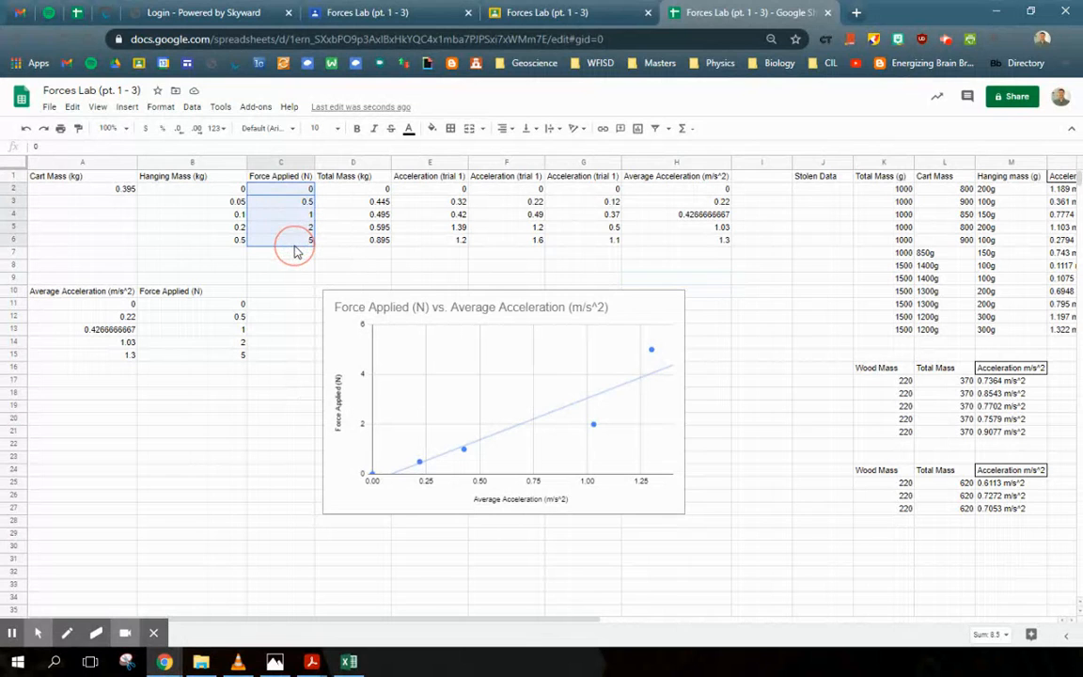
left_click_drag(665, 194, 684, 246)
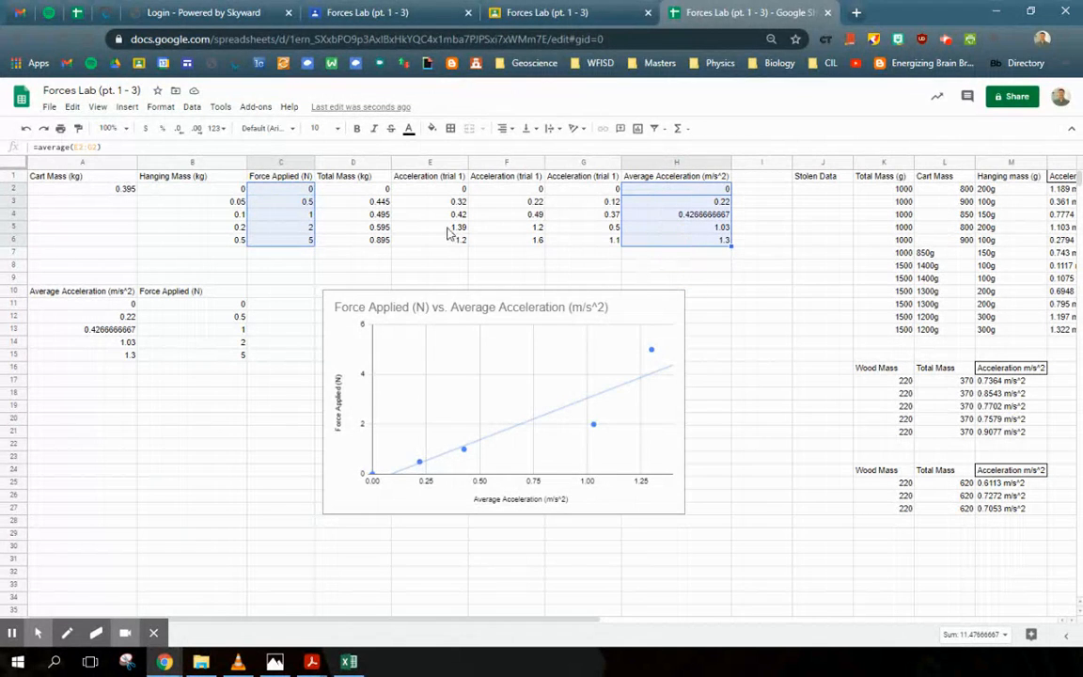
left_click(462, 255)
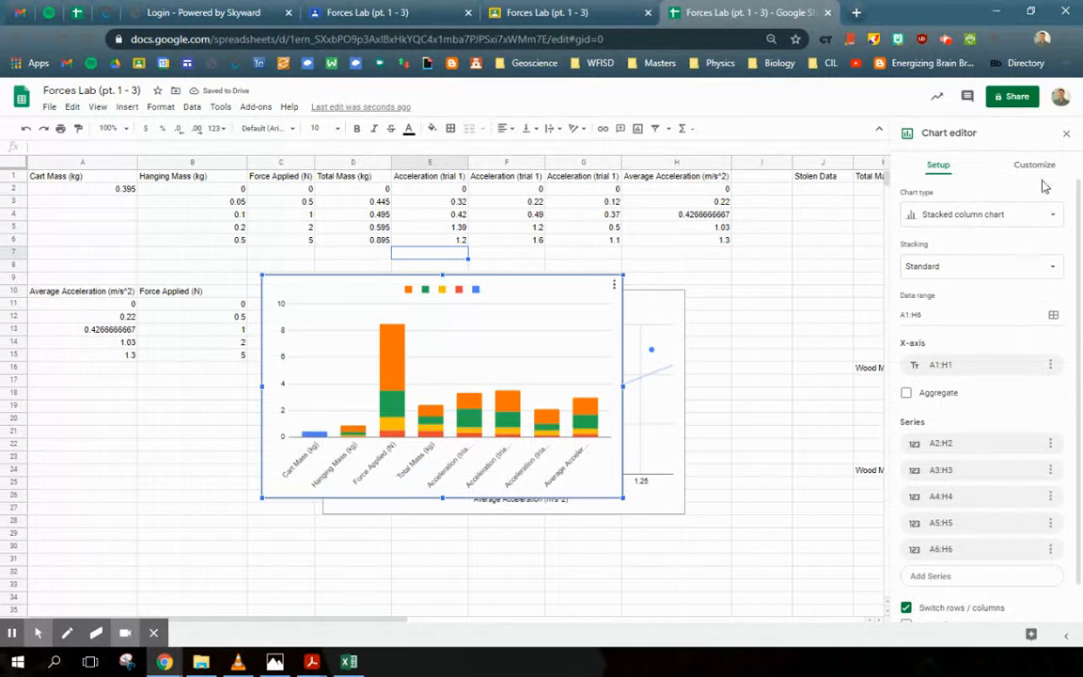
left_click(597, 295)
key("Delete")
Step: Insert a new chart and set its data range to Average Acceleration H1:H6
left_click(769, 358)
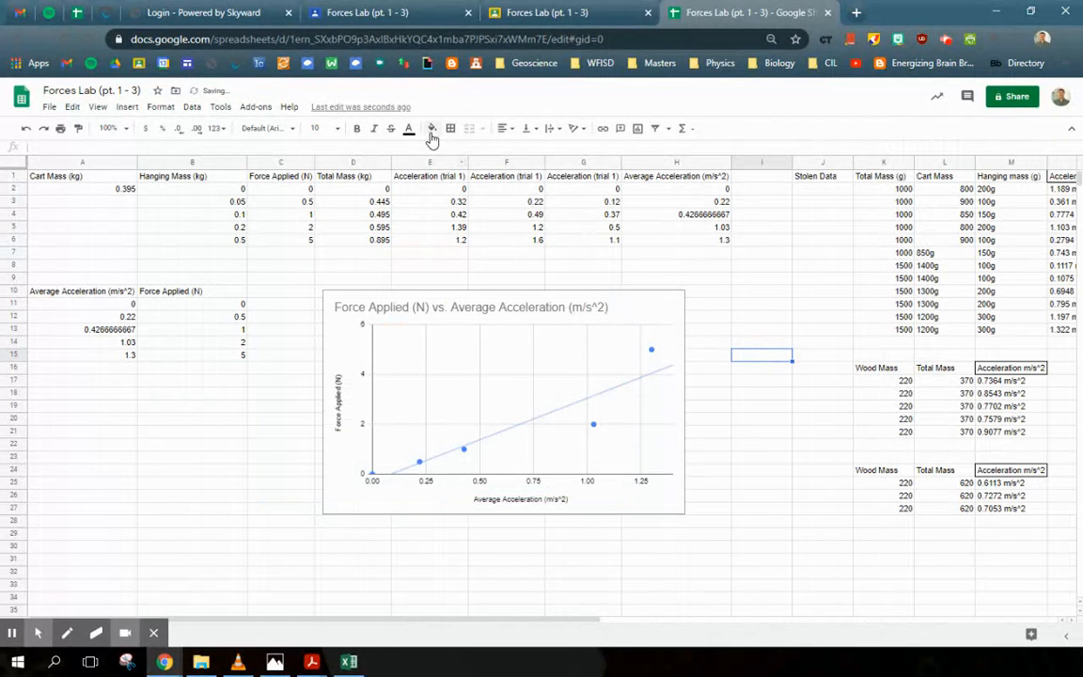
left_click(638, 128)
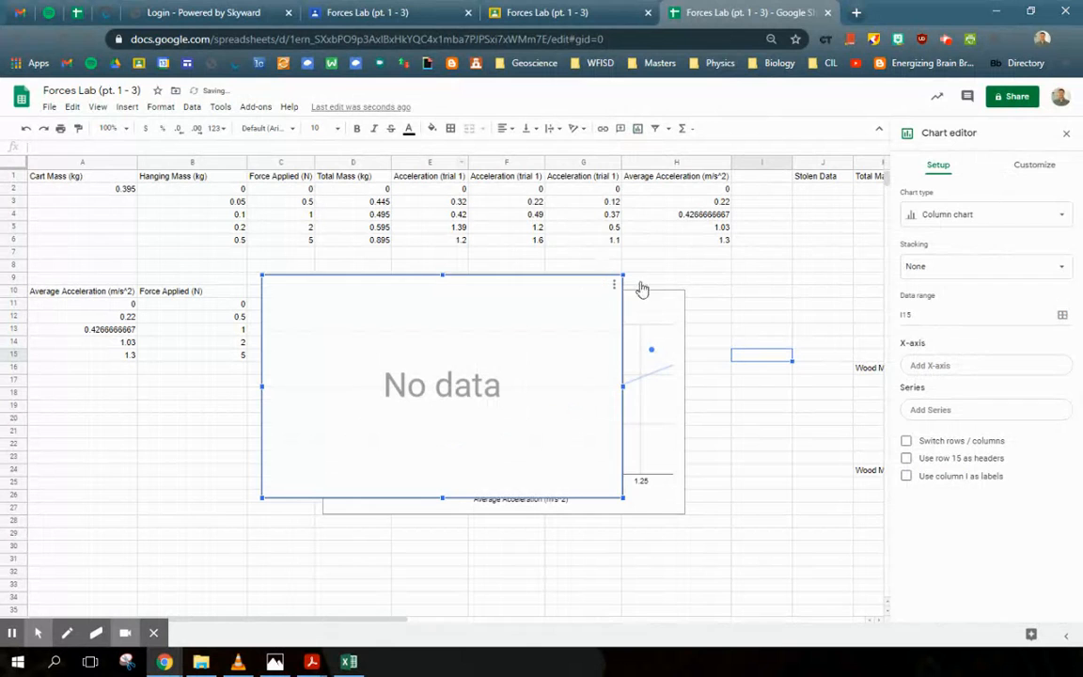
left_click(945, 366)
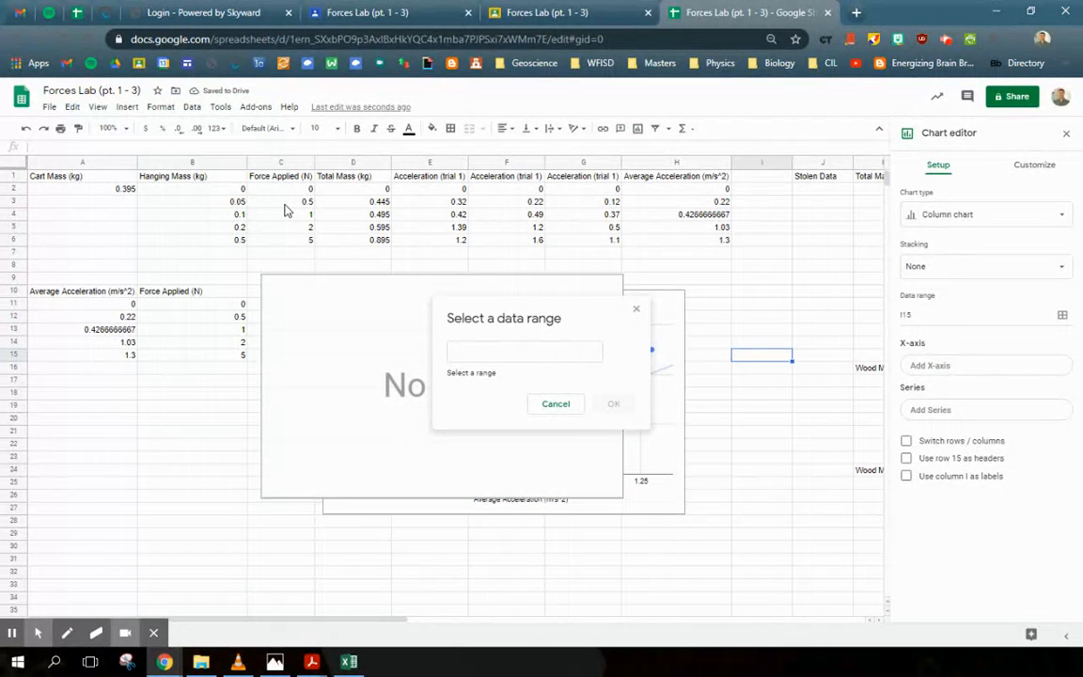
left_click_drag(661, 179, 664, 242)
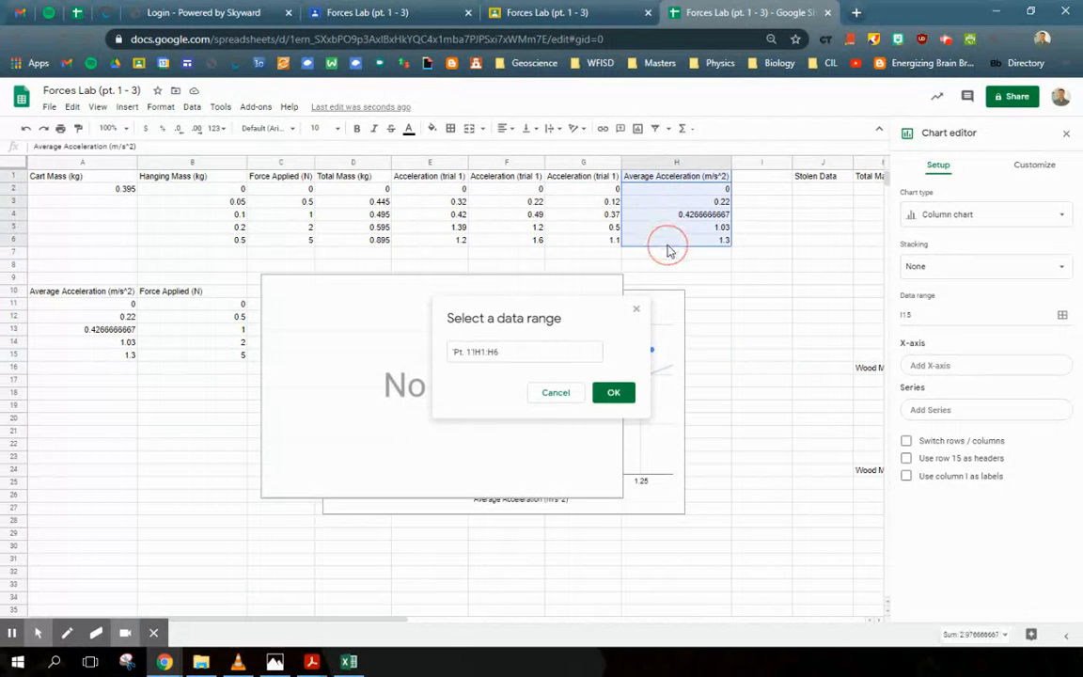
left_click(618, 392)
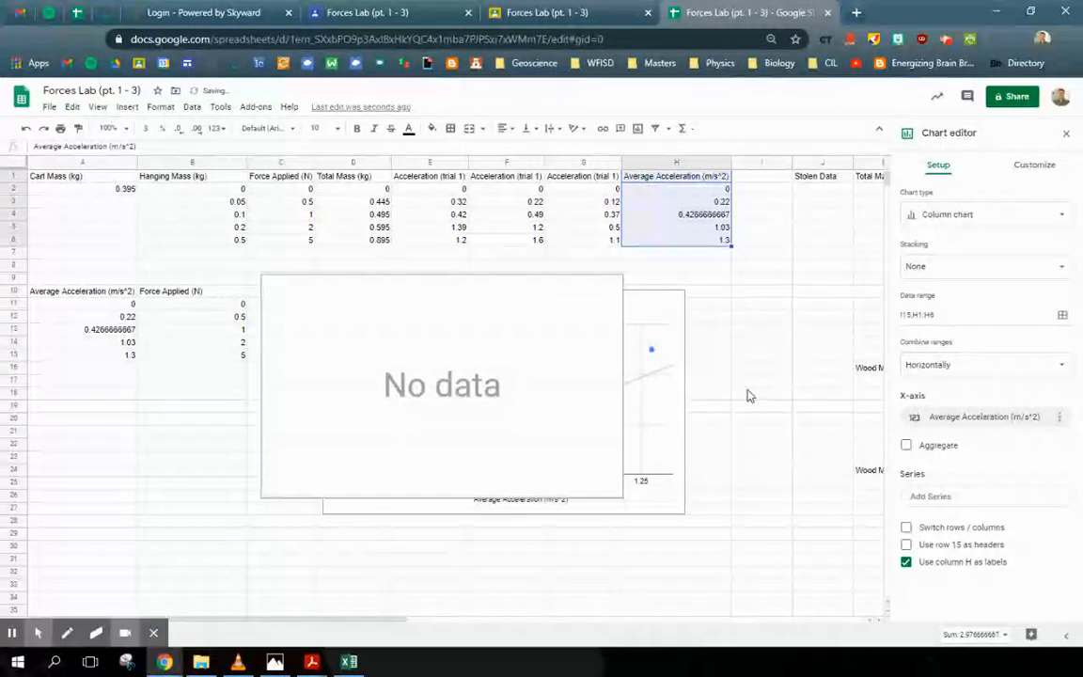
Step: Add Force Applied C1:C6 as a series to the new chart
left_click(968, 498)
left_click(1035, 522)
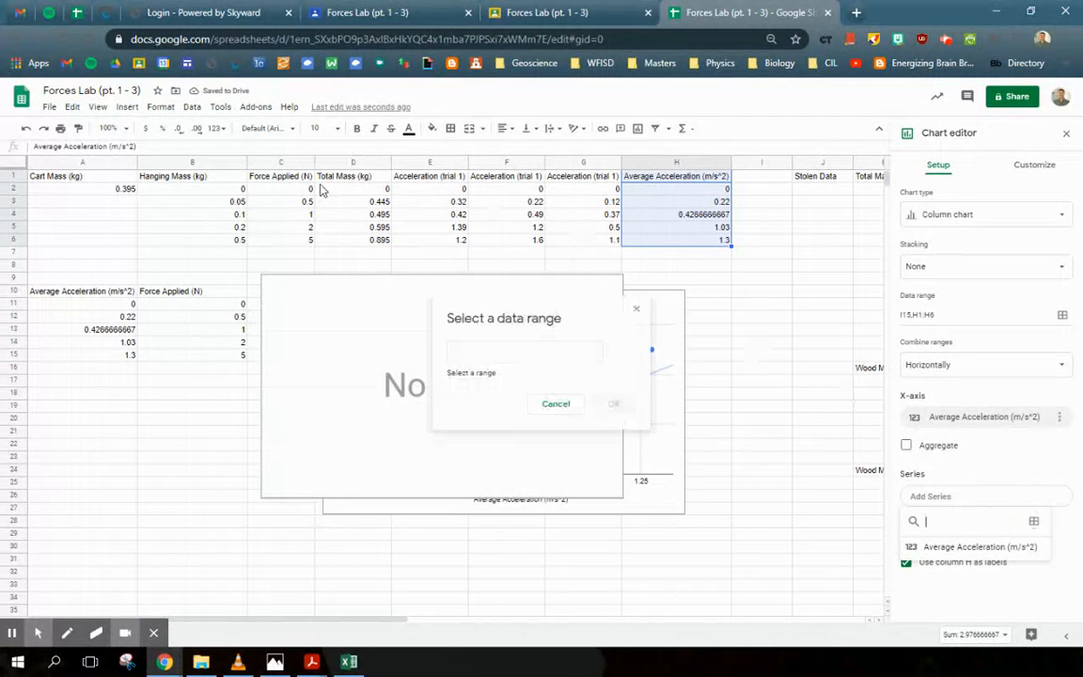
left_click_drag(278, 177, 294, 241)
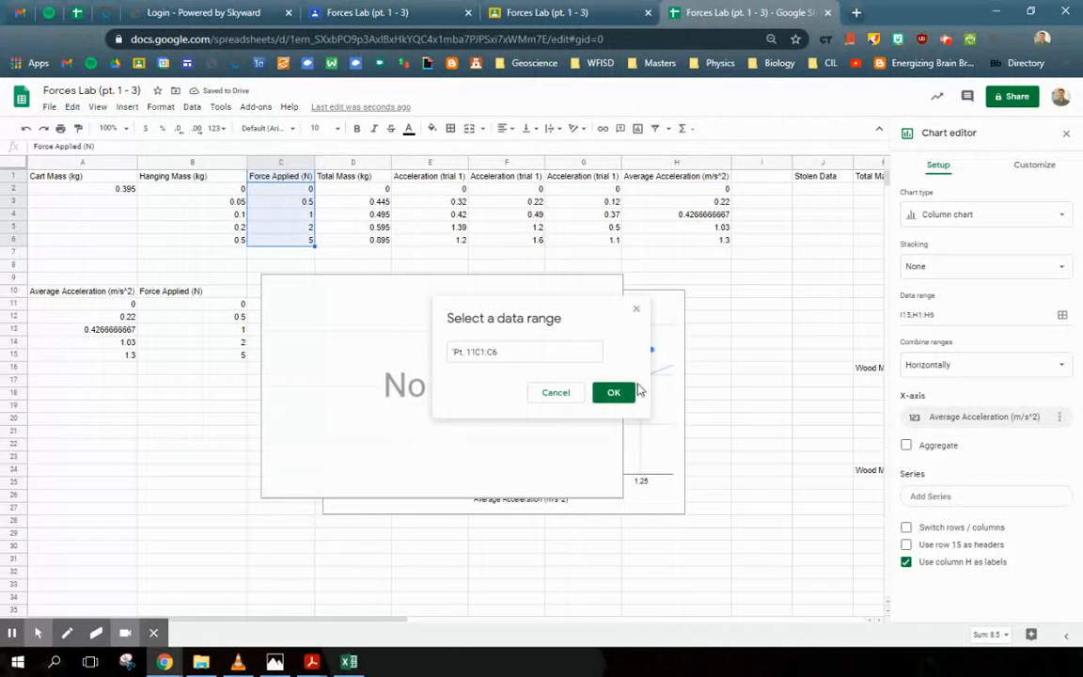
left_click(628, 393)
Step: Change the new chart's type to a scatter chart
left_click(1001, 210)
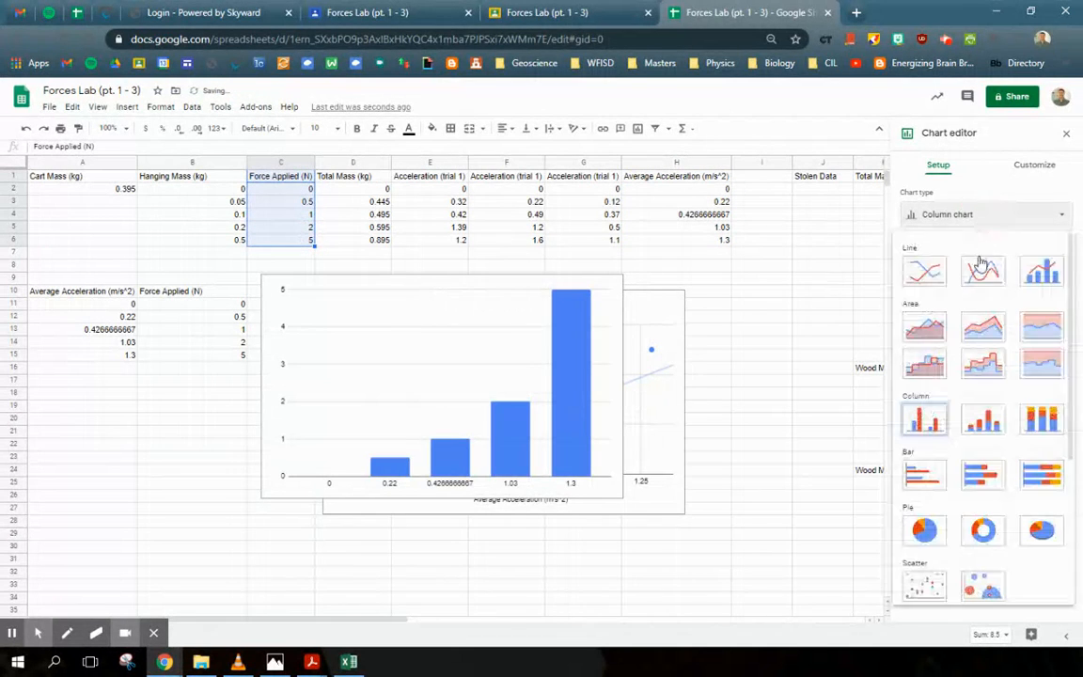
scroll(968, 451, "down", 5)
left_click(926, 362)
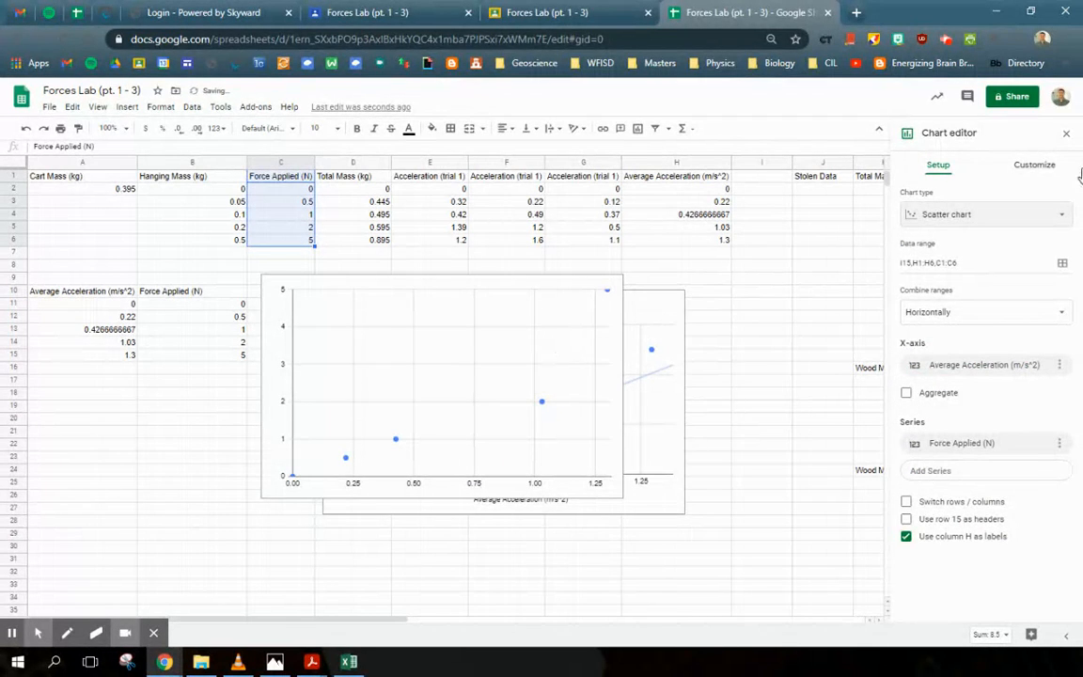
Step: Title the new chart 'Force vs. Accleration' and delete the new chart
left_click(1034, 165)
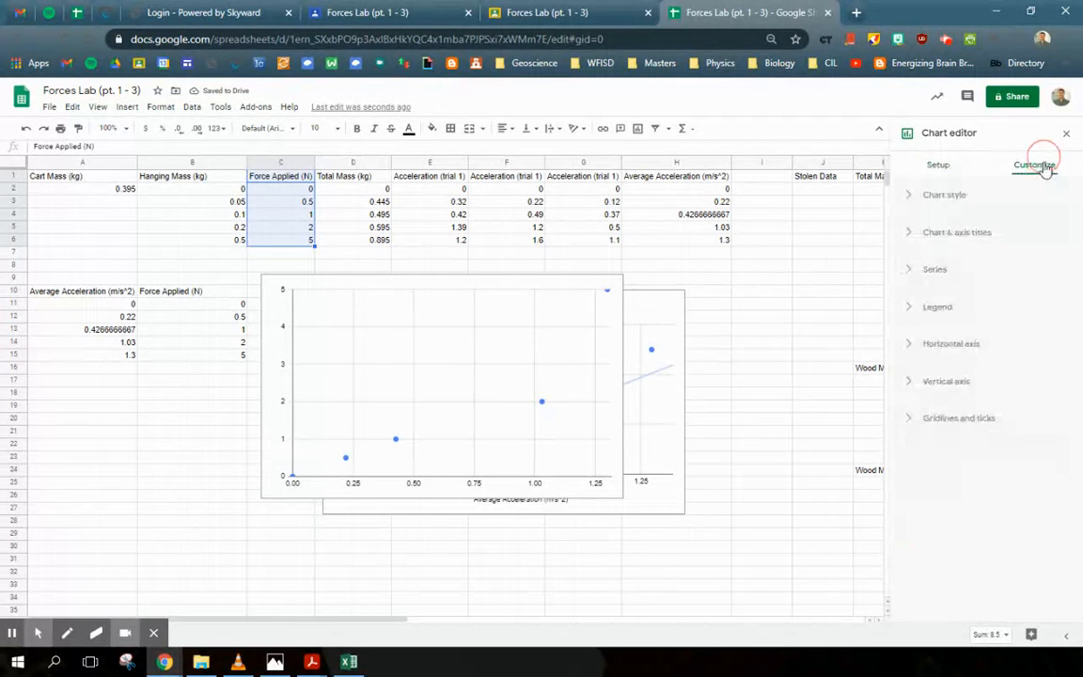
left_click(957, 236)
left_click(951, 323)
type("Force vs. Accleration")
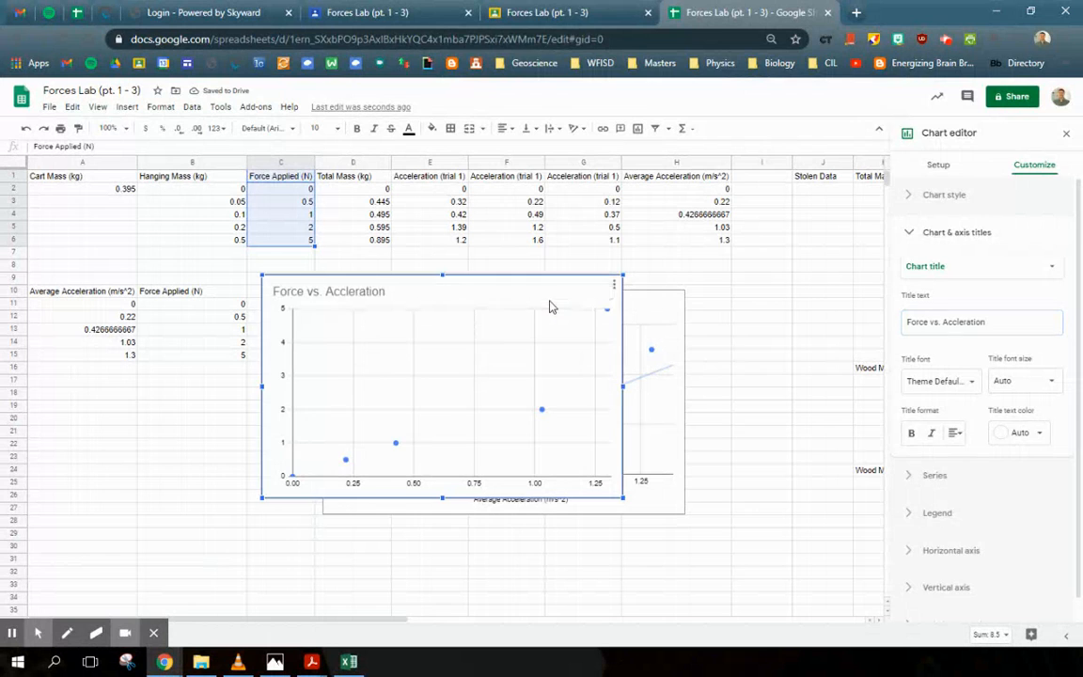
key("Delete")
left_click(481, 266)
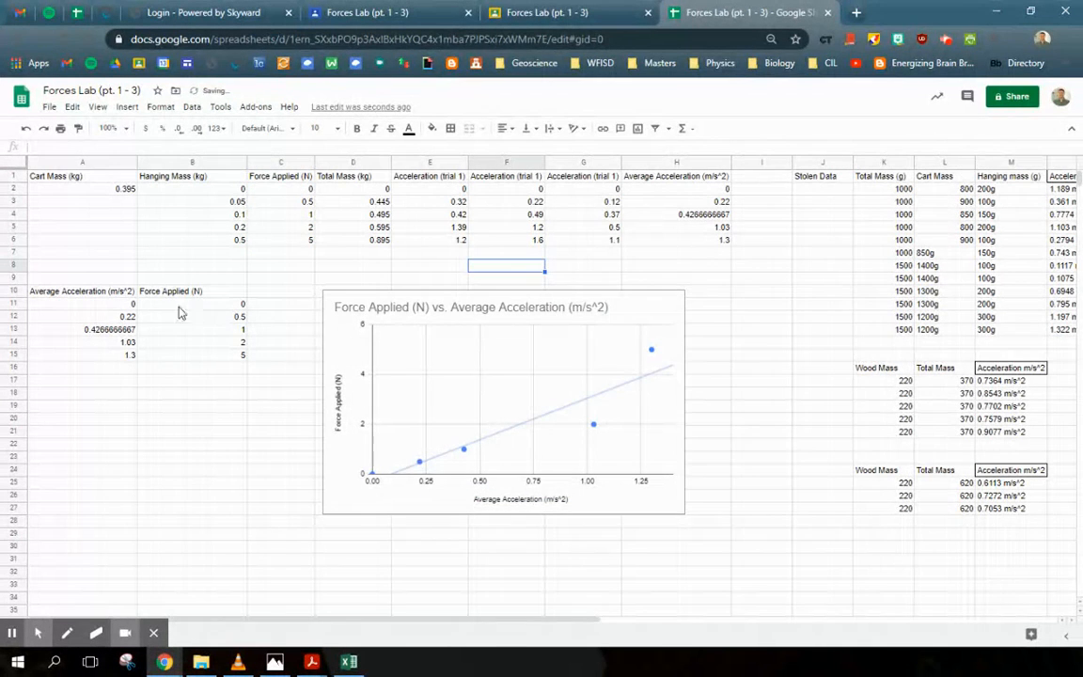
Step: Move the Force Applied vs. Average Acceleration chart down and to the right of the data
left_click_drag(433, 303, 522, 341)
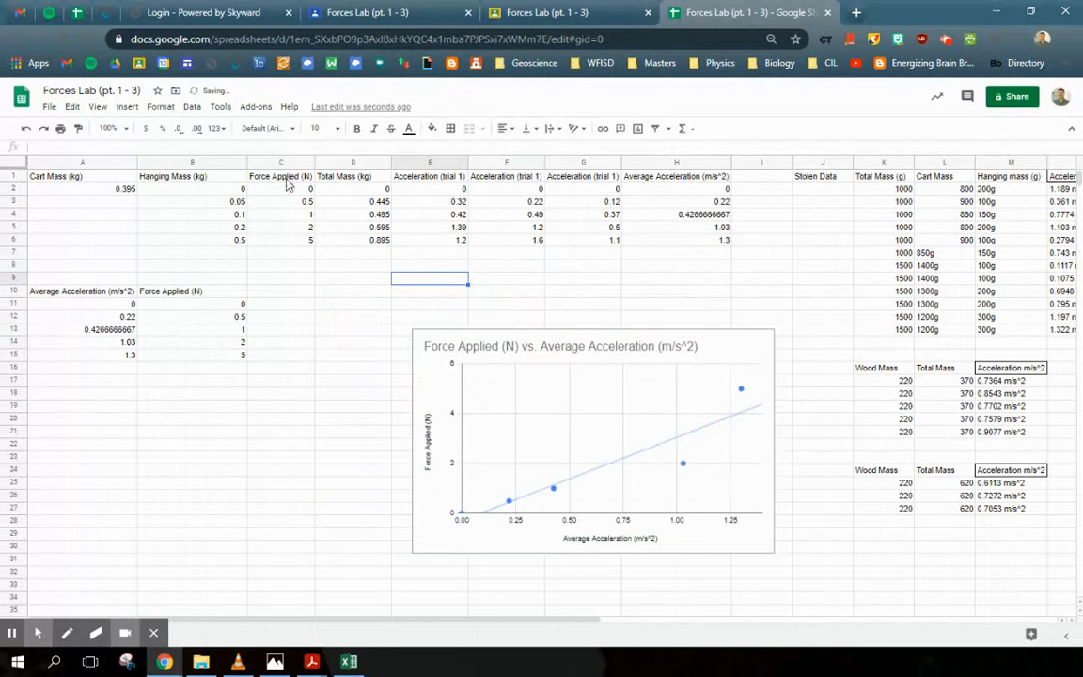
Step: Copy the Force Applied and Average Acceleration columns and paste them as values only starting at A19
left_click_drag(288, 182, 282, 239)
left_click_drag(672, 177, 685, 246)
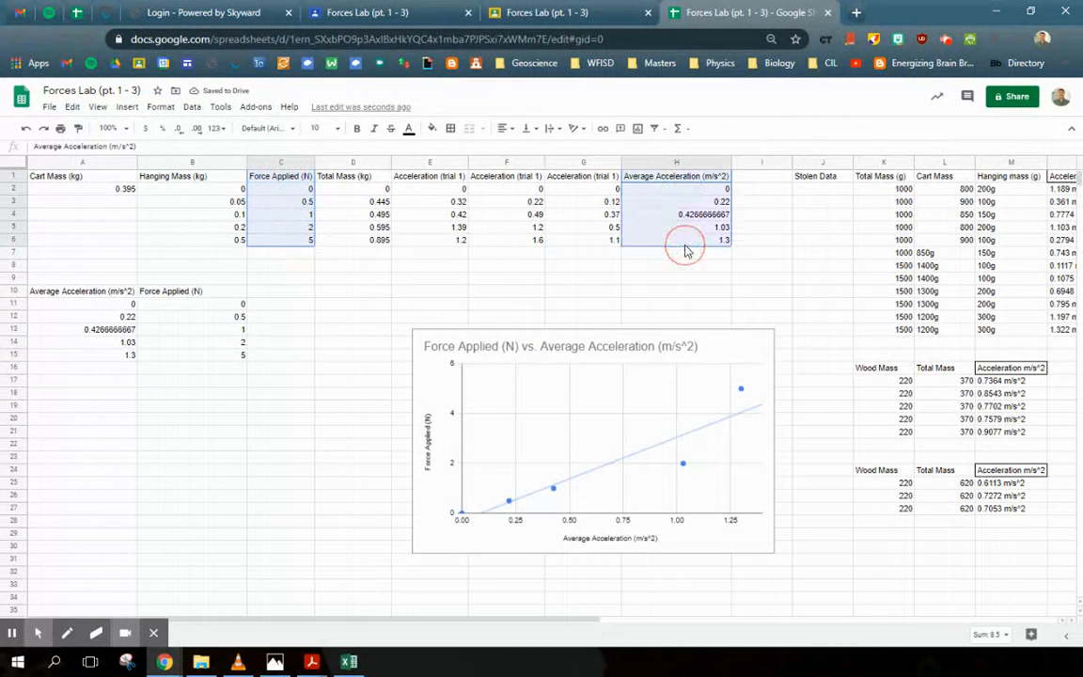
key("ctrl+c")
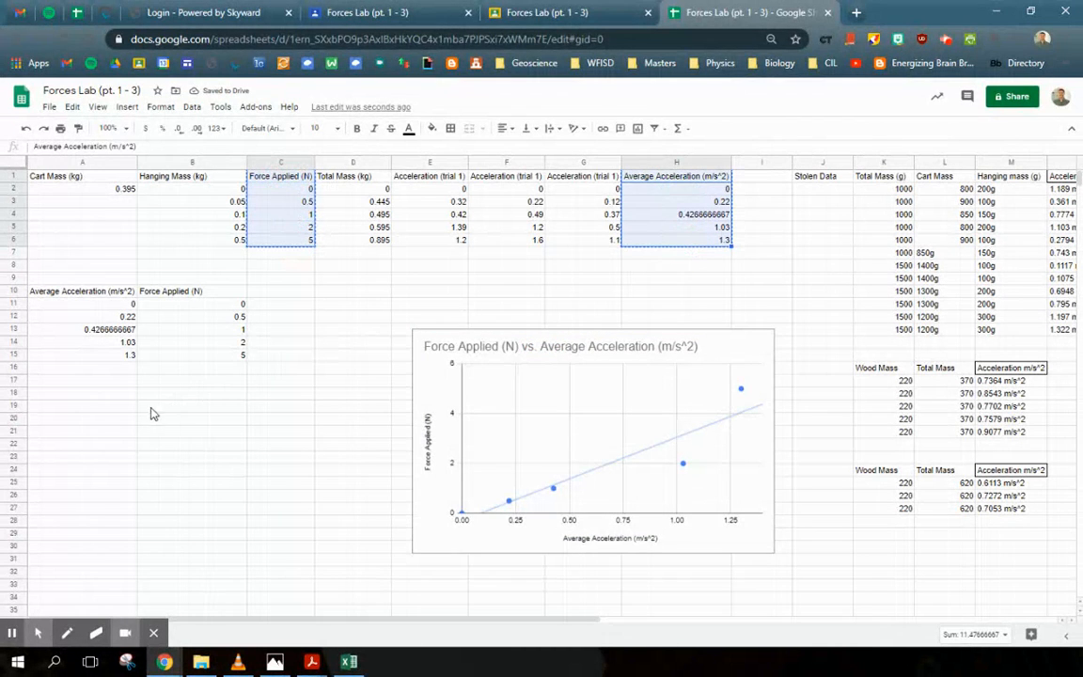
left_click(92, 410)
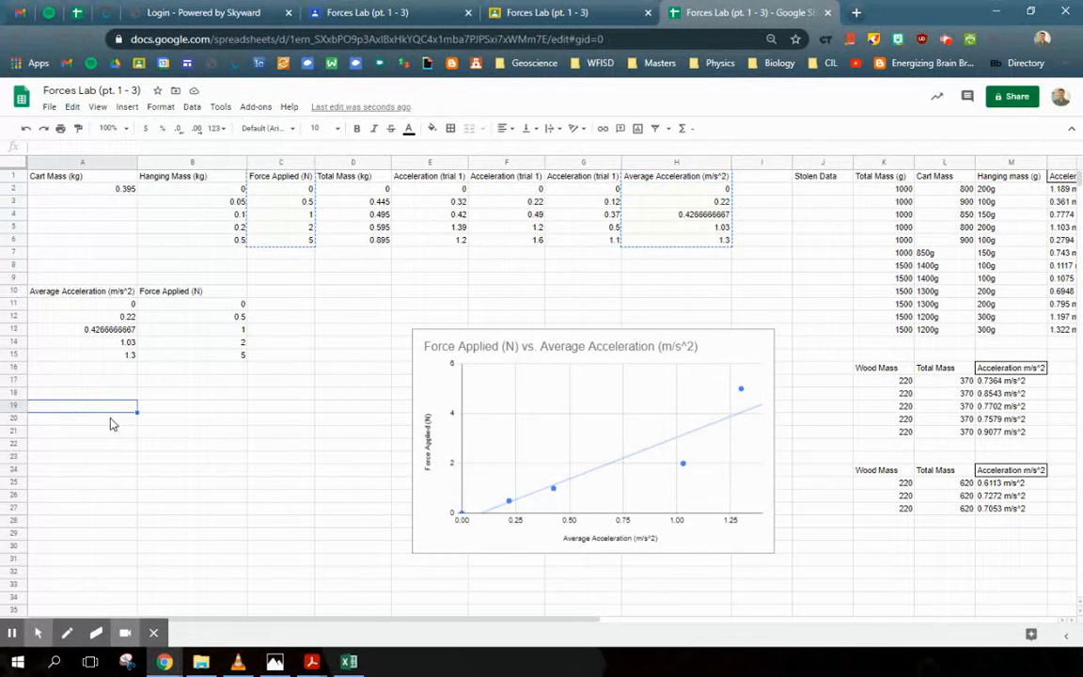
key("ctrl+v")
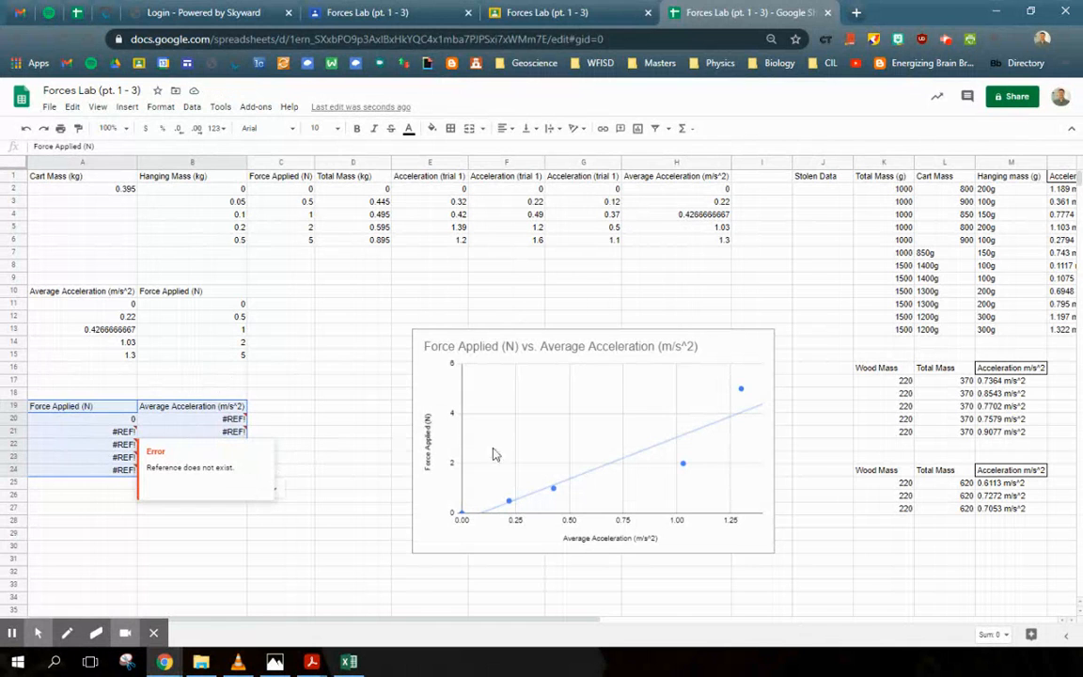
left_click(264, 491)
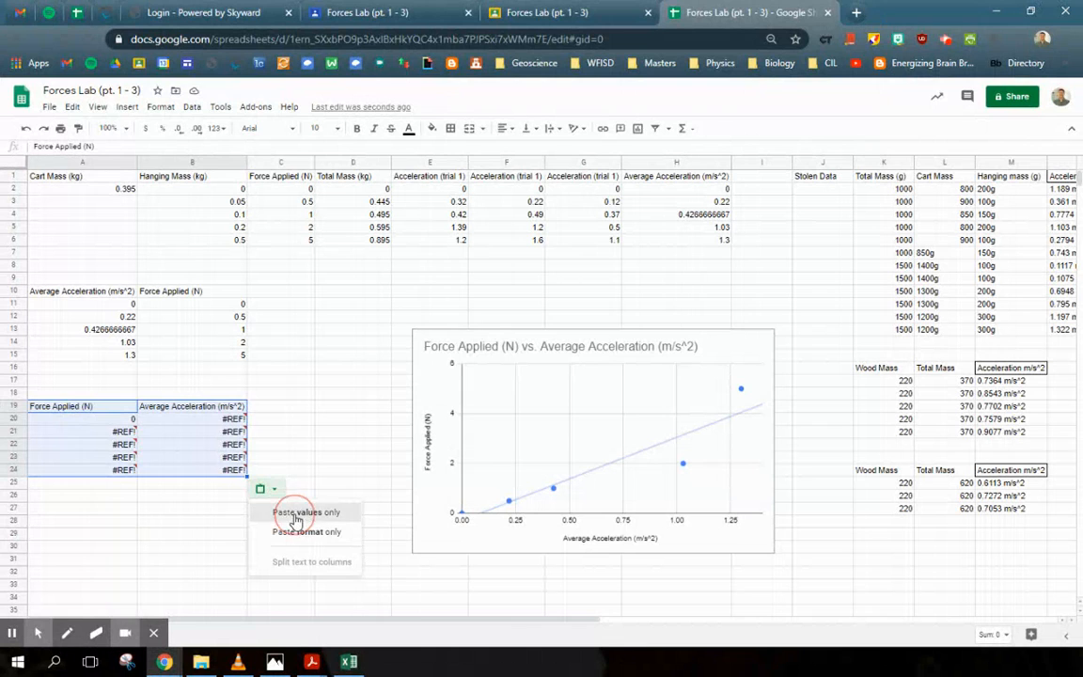
left_click(296, 514)
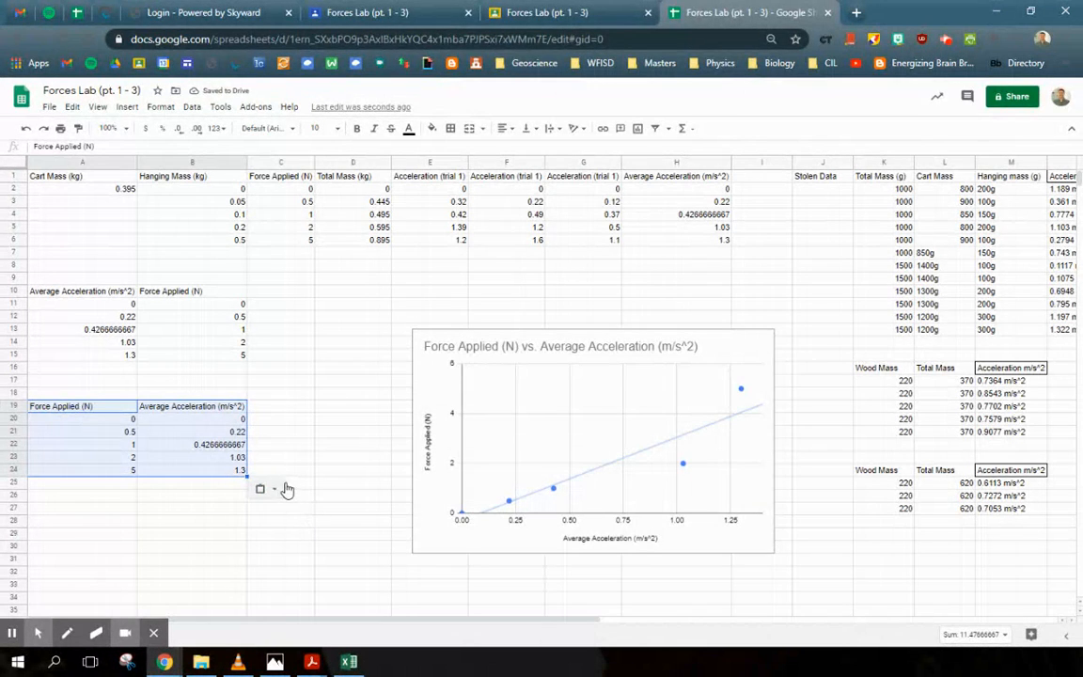
left_click(327, 420)
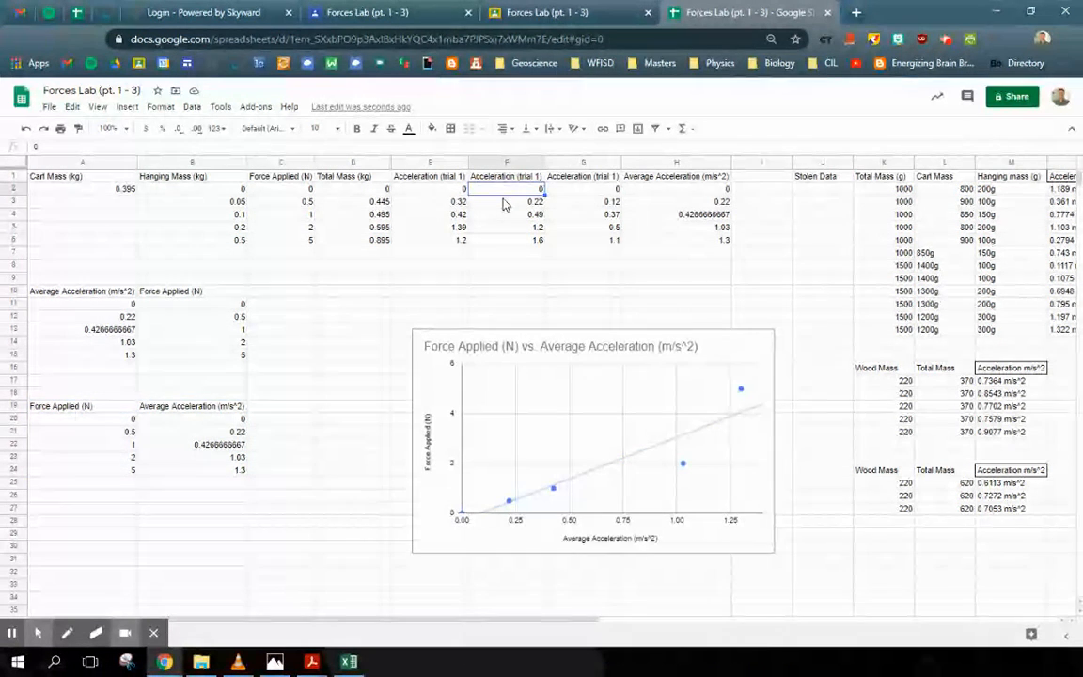
Step: Try setting the acceleration in F3 to 0.24 and undo the edit
left_click(505, 203)
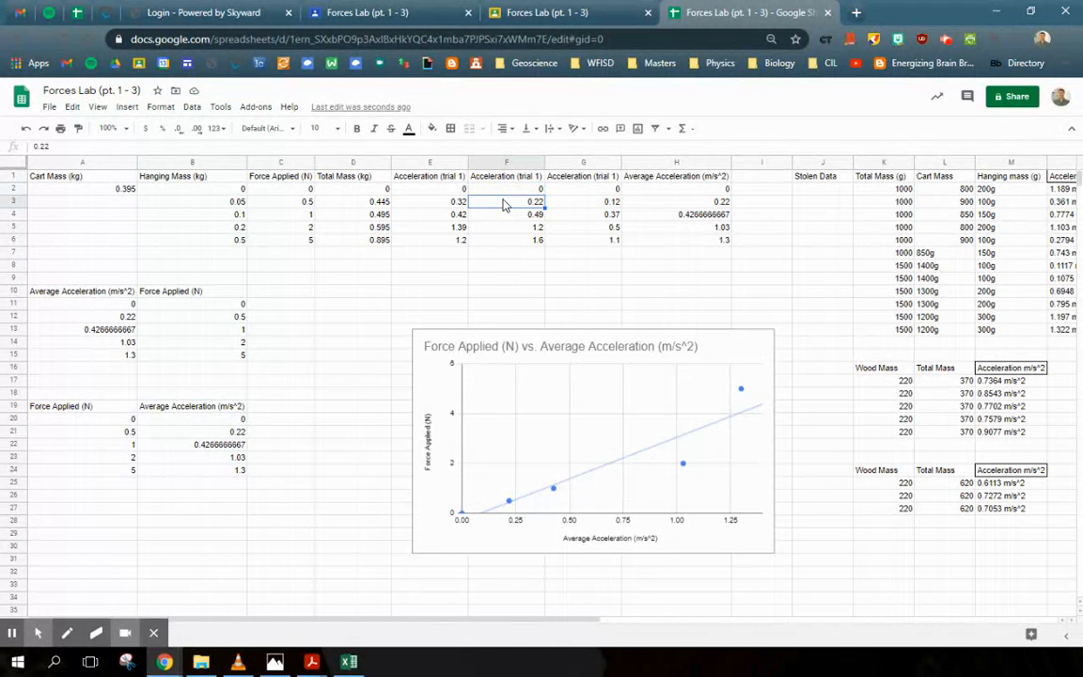
key("BackSpace")
type("0.24")
key("Return")
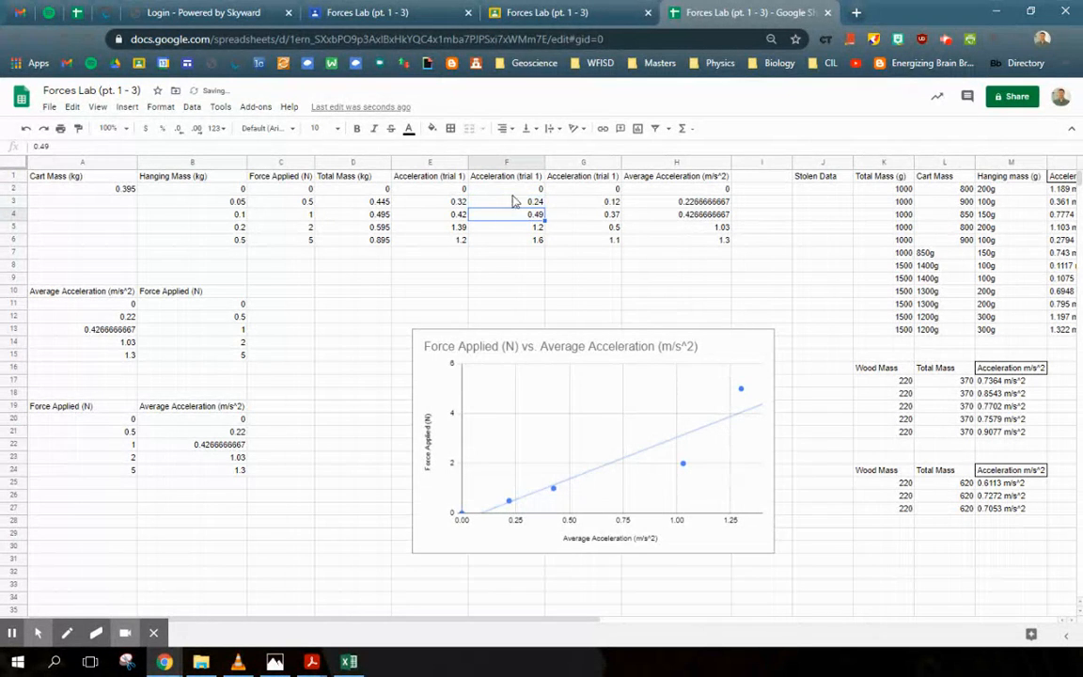
left_click(710, 202)
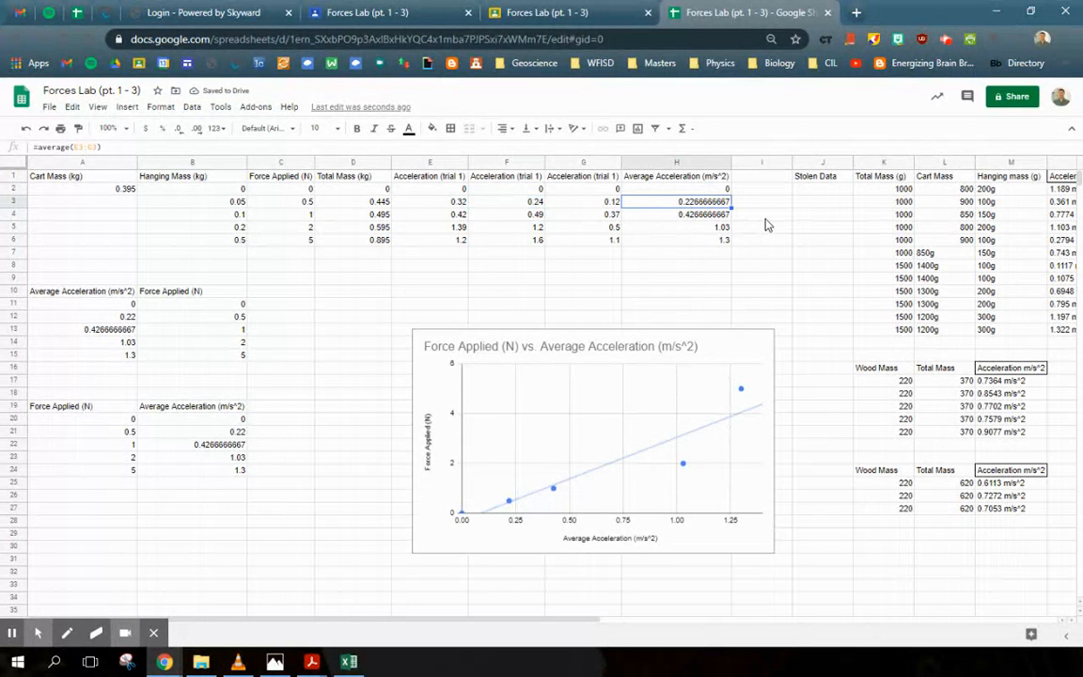
key("ctrl+z")
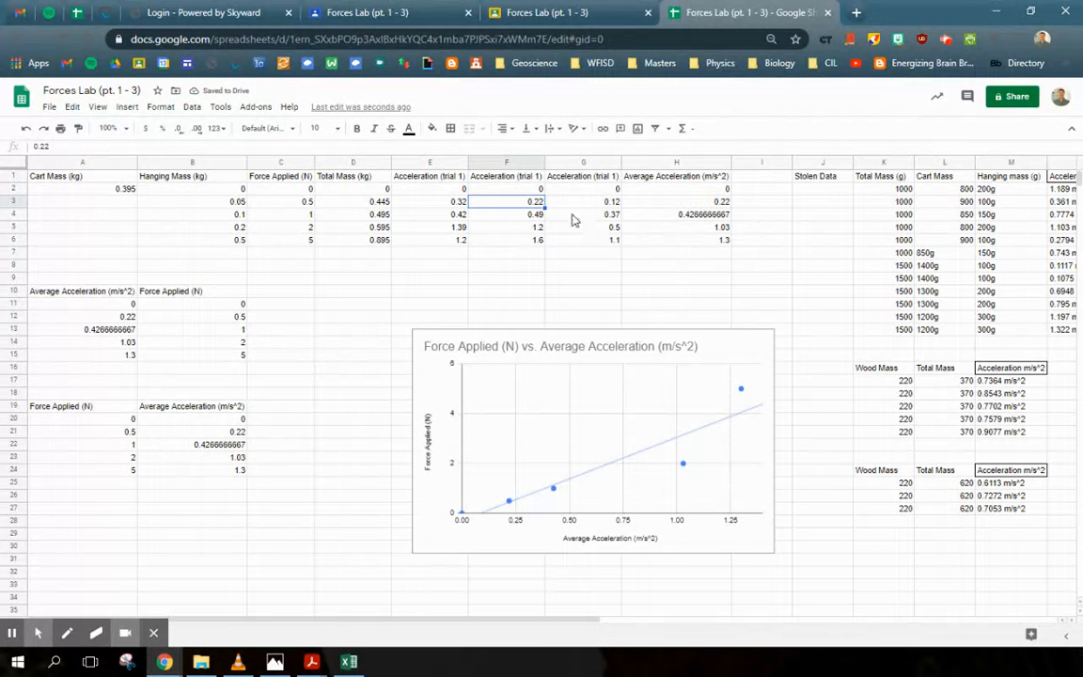
Step: Clear the previously pasted Force Applied and Average Acceleration values from A19:B24
left_click(148, 435)
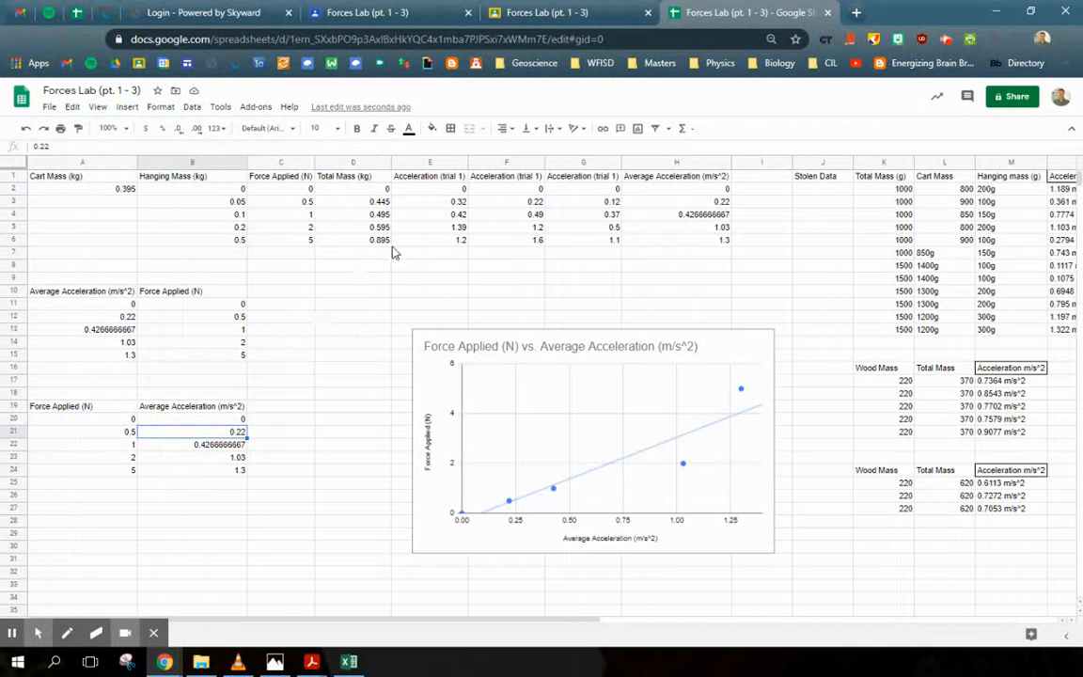
left_click(491, 226)
left_click(341, 227)
left_click(465, 213)
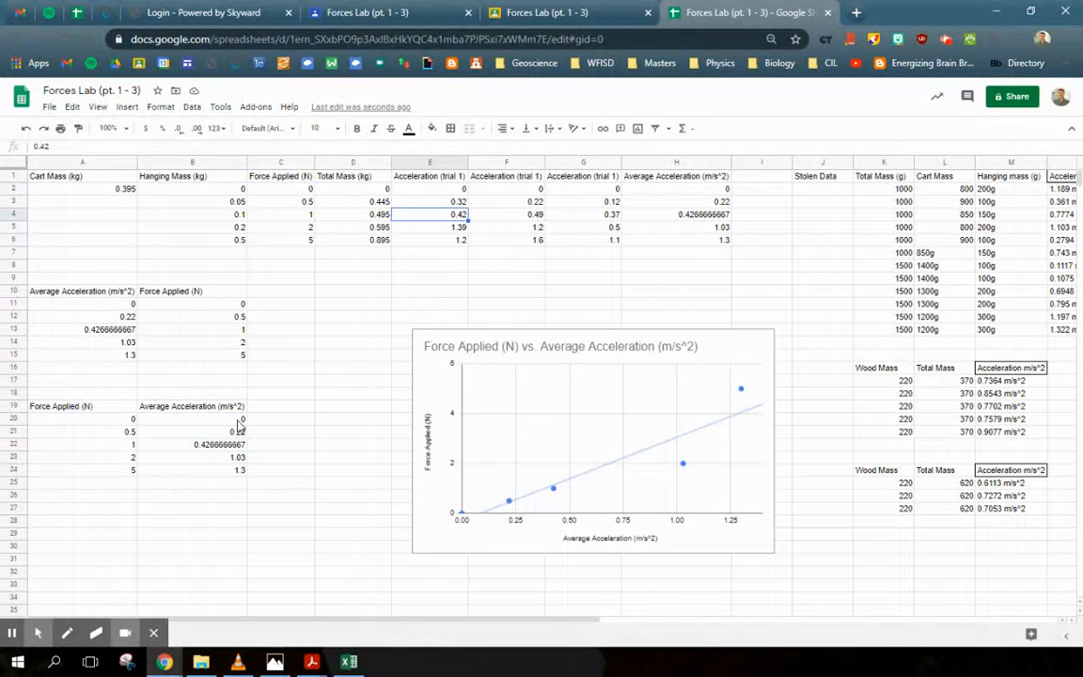
left_click_drag(110, 411, 206, 471)
key("Delete")
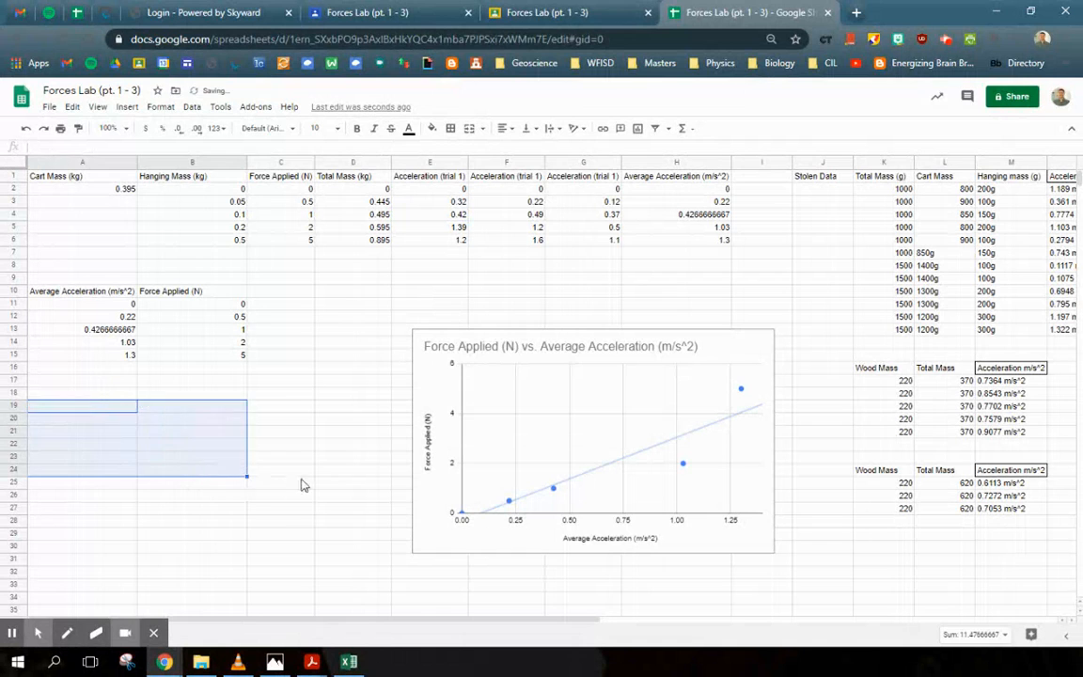
Step: Copy the Force Applied and Average Acceleration columns and paste them starting at A20
left_click(282, 472)
left_click_drag(280, 177, 288, 242)
left_click_drag(691, 177, 684, 241)
key("ctrl+c")
left_click(83, 419)
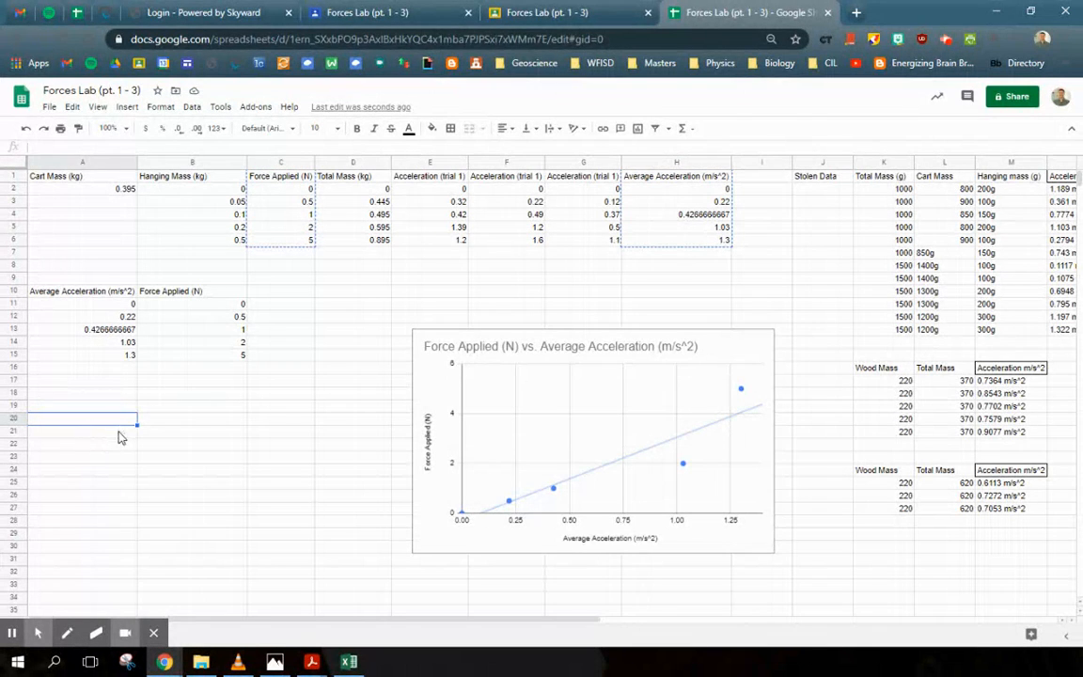
key("ctrl+v")
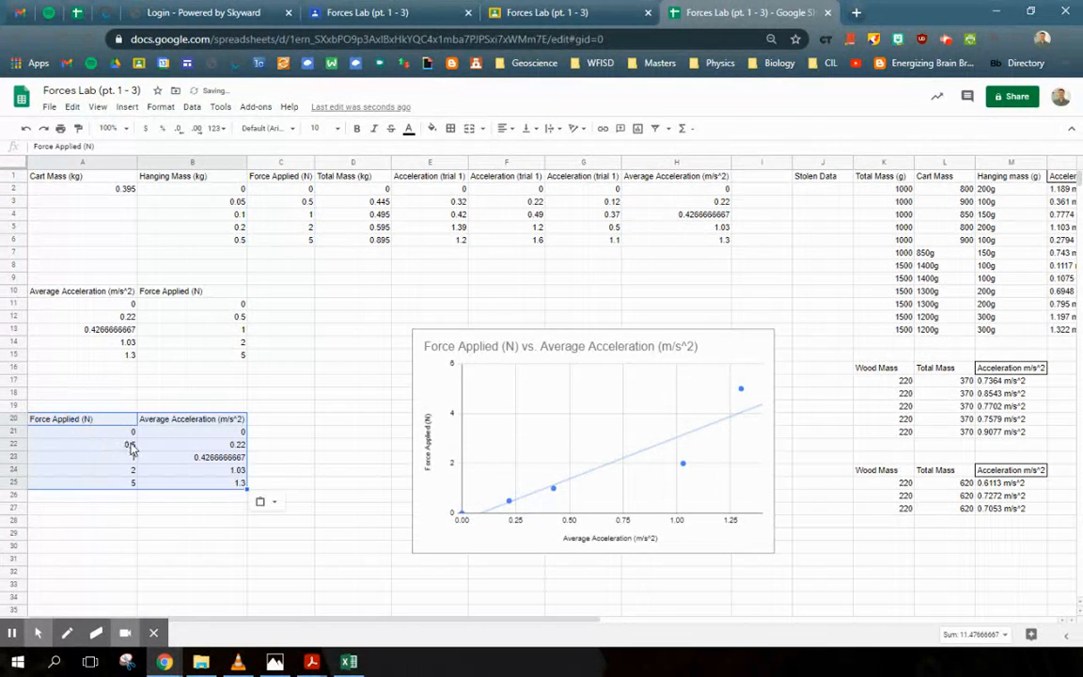
Step: Insert a scatter chart from the pasted data in A20:B25
left_click(234, 519)
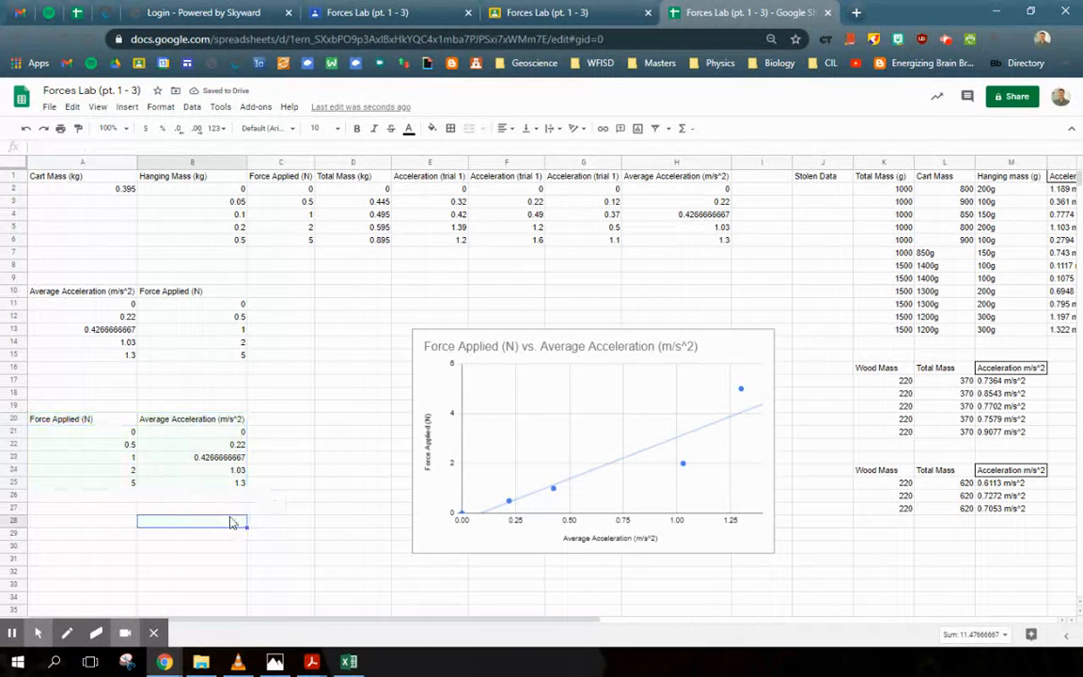
left_click(119, 421)
left_click_drag(133, 434, 182, 483)
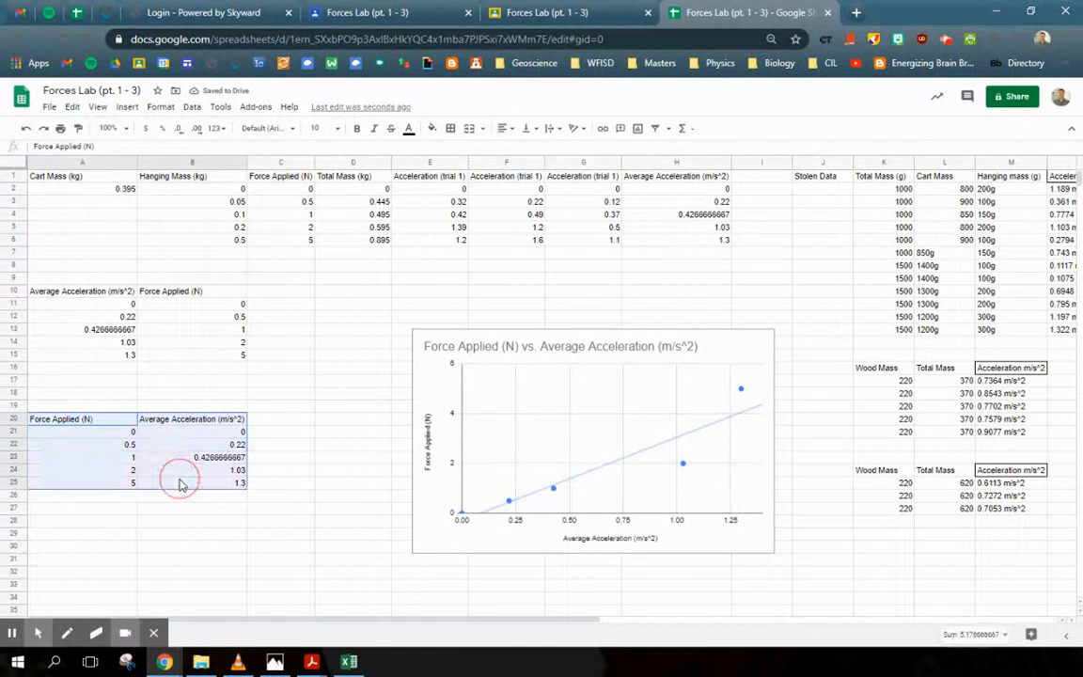
left_click(639, 129)
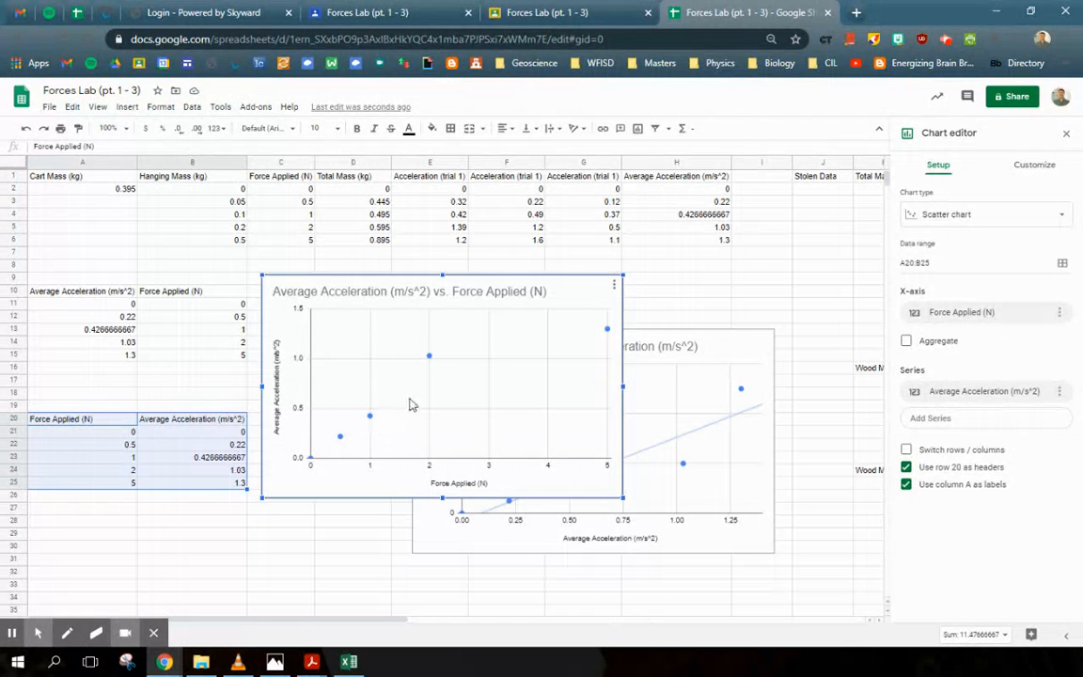
Step: Move the new Average Acceleration vs. Force Applied chart below the existing chart
left_click_drag(592, 305, 656, 317)
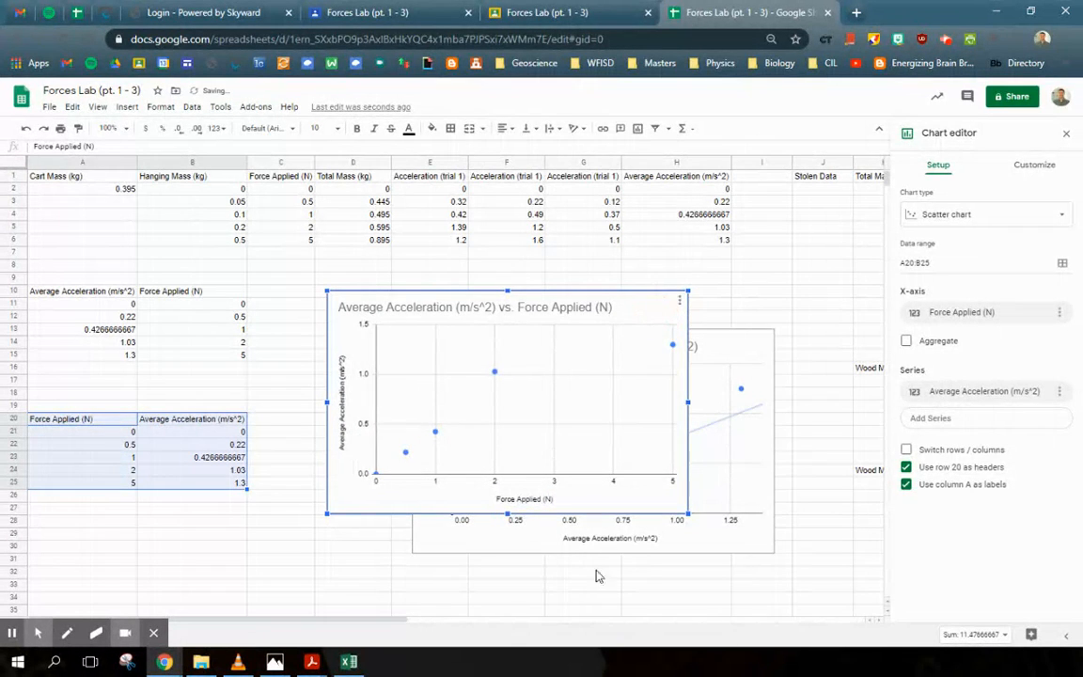
left_click_drag(657, 372, 679, 606)
scroll(546, 412, "down", 3)
scroll(577, 415, "up", 1)
scroll(577, 414, "up", 1)
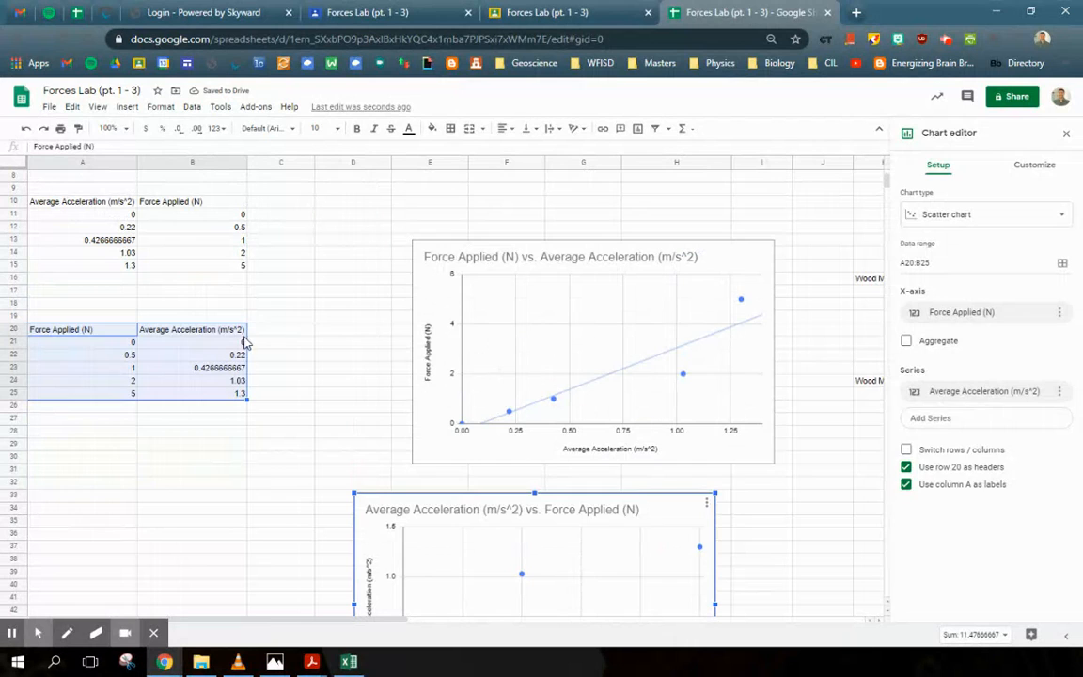
Step: Move the Force Applied values from A20:A25 to C20:C25, to the right of Average Acceleration
left_click(337, 319)
scroll(324, 377, "up", 2)
left_click_drag(111, 423, 106, 483)
left_click_drag(113, 424, 278, 483)
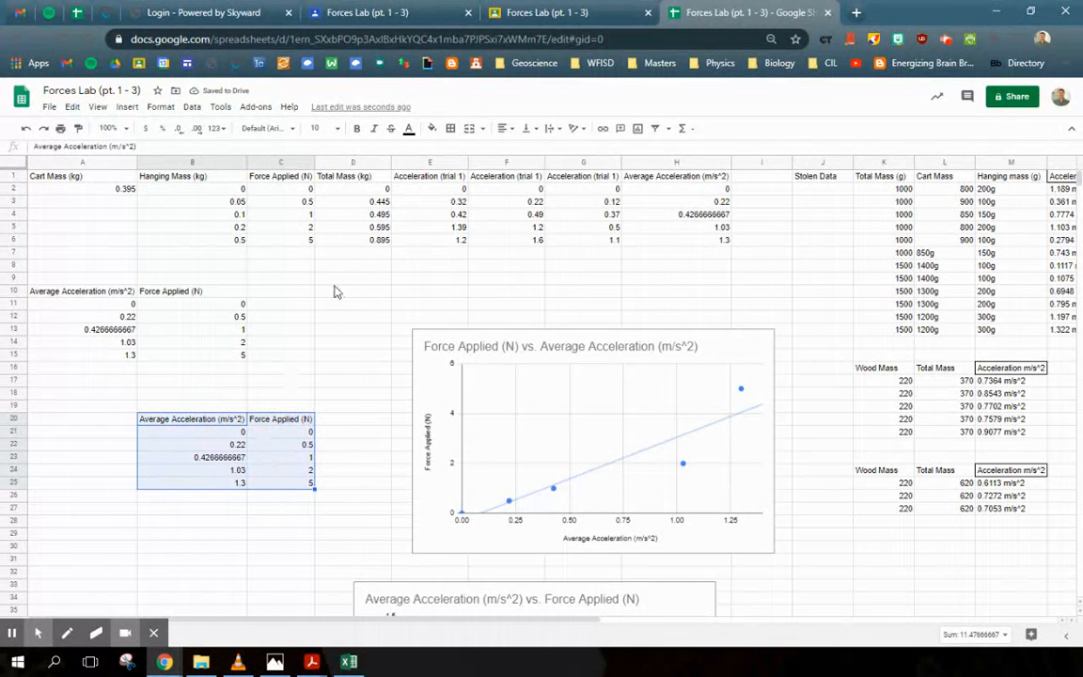
Step: Insert a scatter chart from B20:C25, open its title for customizing, and delete the chart
left_click(638, 128)
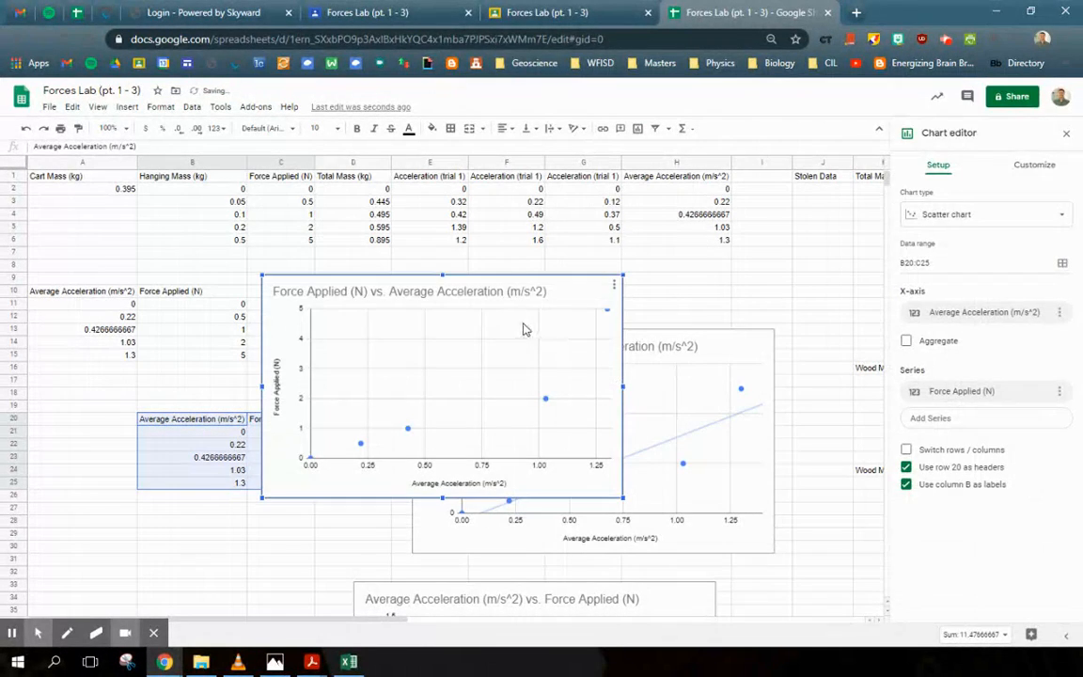
left_click(593, 294)
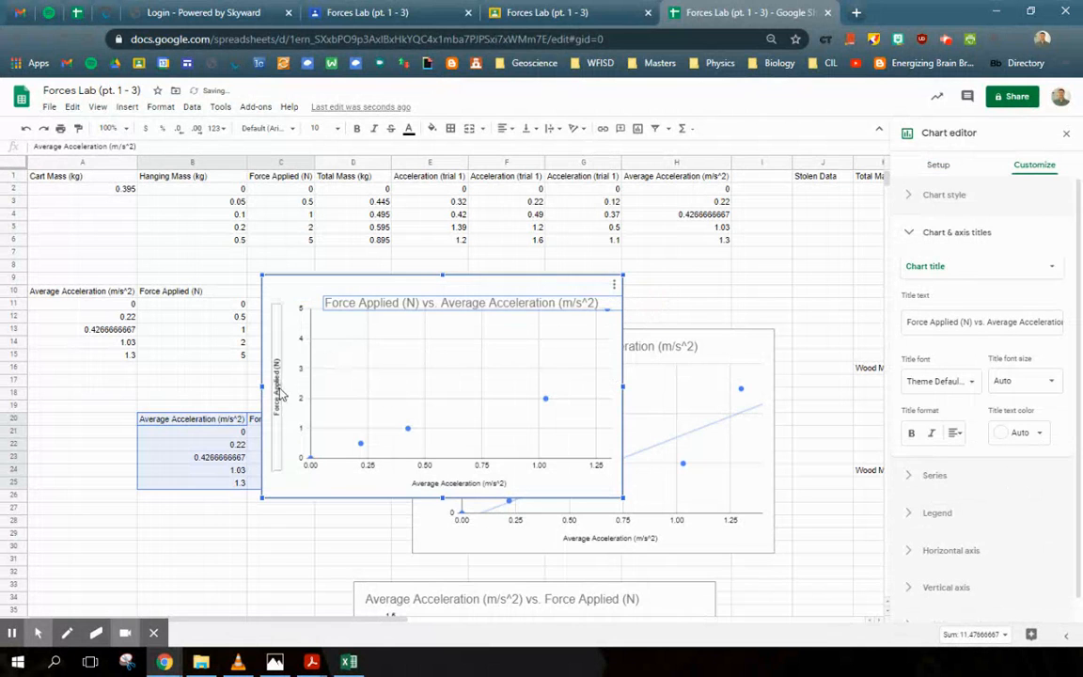
left_click(581, 283)
key("Delete")
Step: Delete the Average Acceleration vs. Force Applied chart below the data
scroll(662, 566, "down", 4)
left_click(674, 584)
key("Delete")
Step: Delete the original Force Applied vs. Average Acceleration chart
scroll(689, 476, "up", 3)
left_click(732, 340)
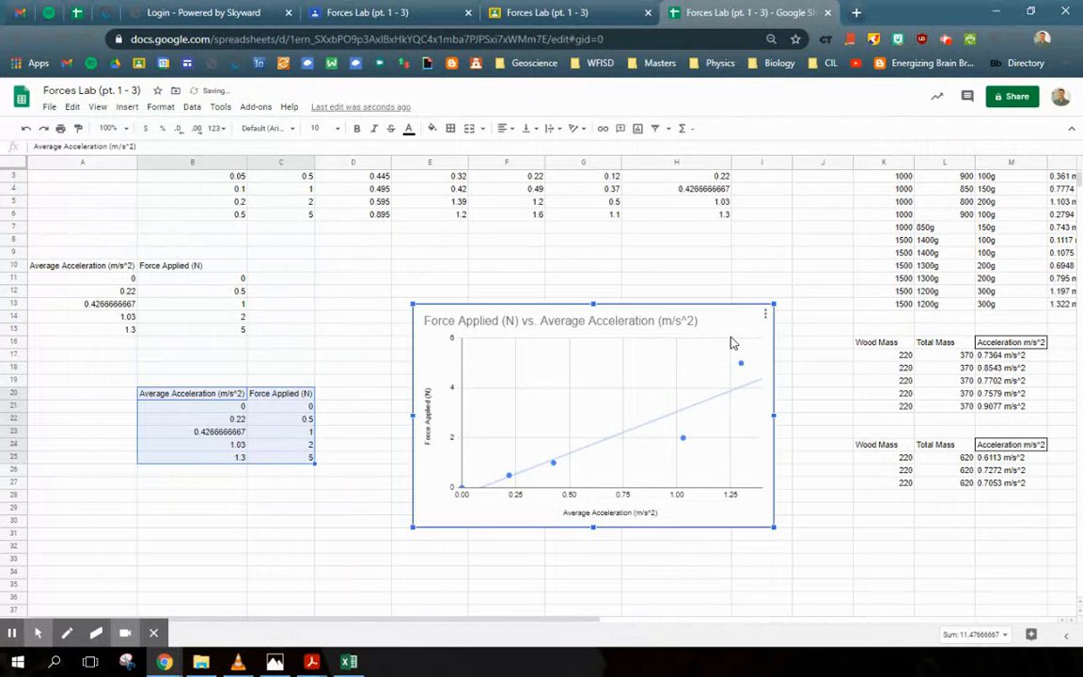
key("Delete")
left_click_drag(519, 621, 640, 616)
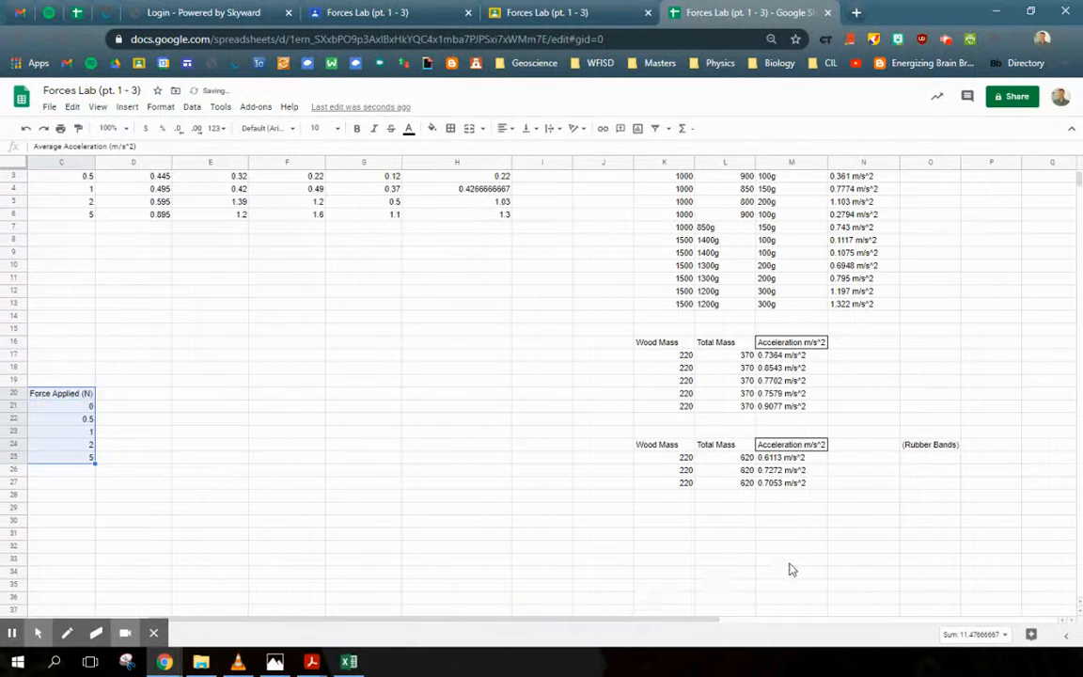
scroll(789, 566, "up", 1)
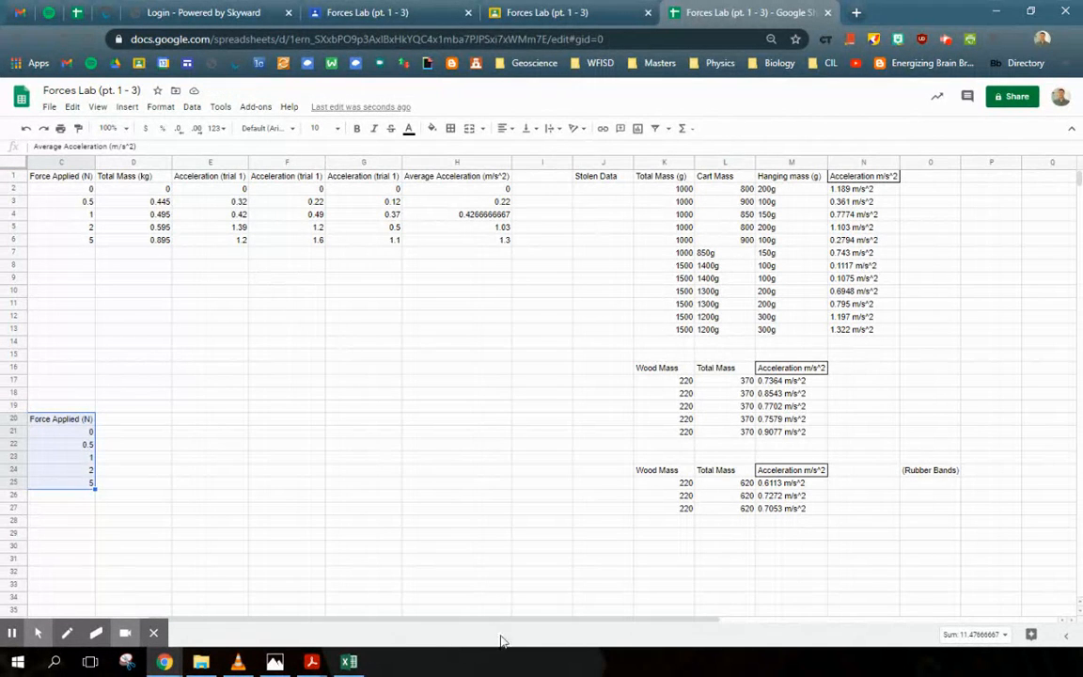
left_click(398, 620)
left_click_drag(338, 621, 223, 619)
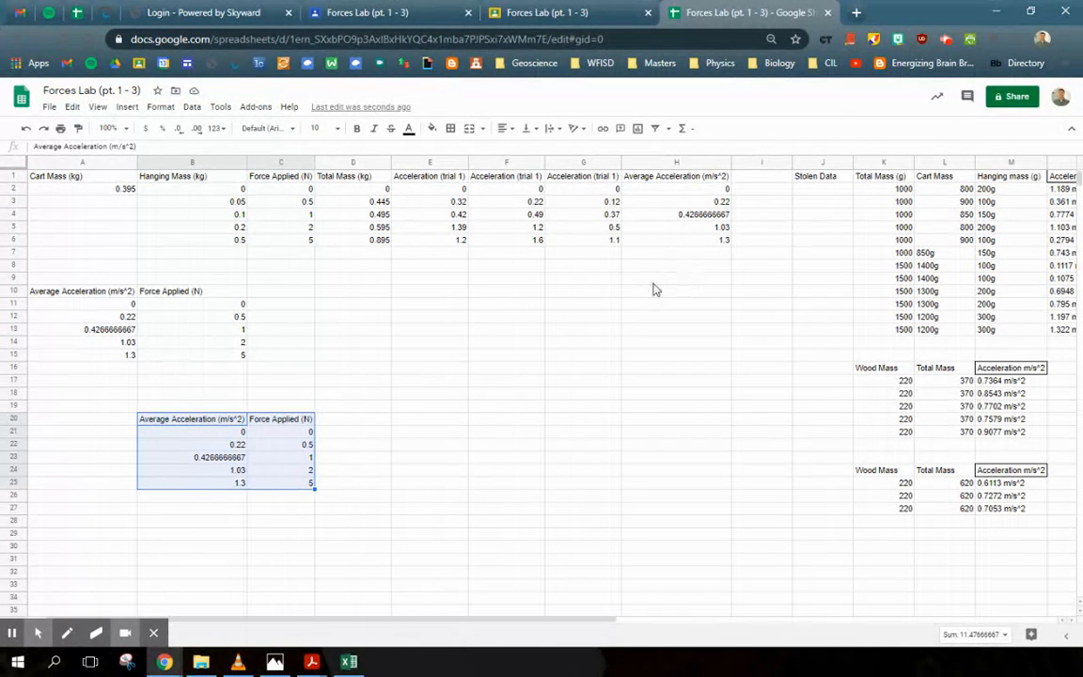